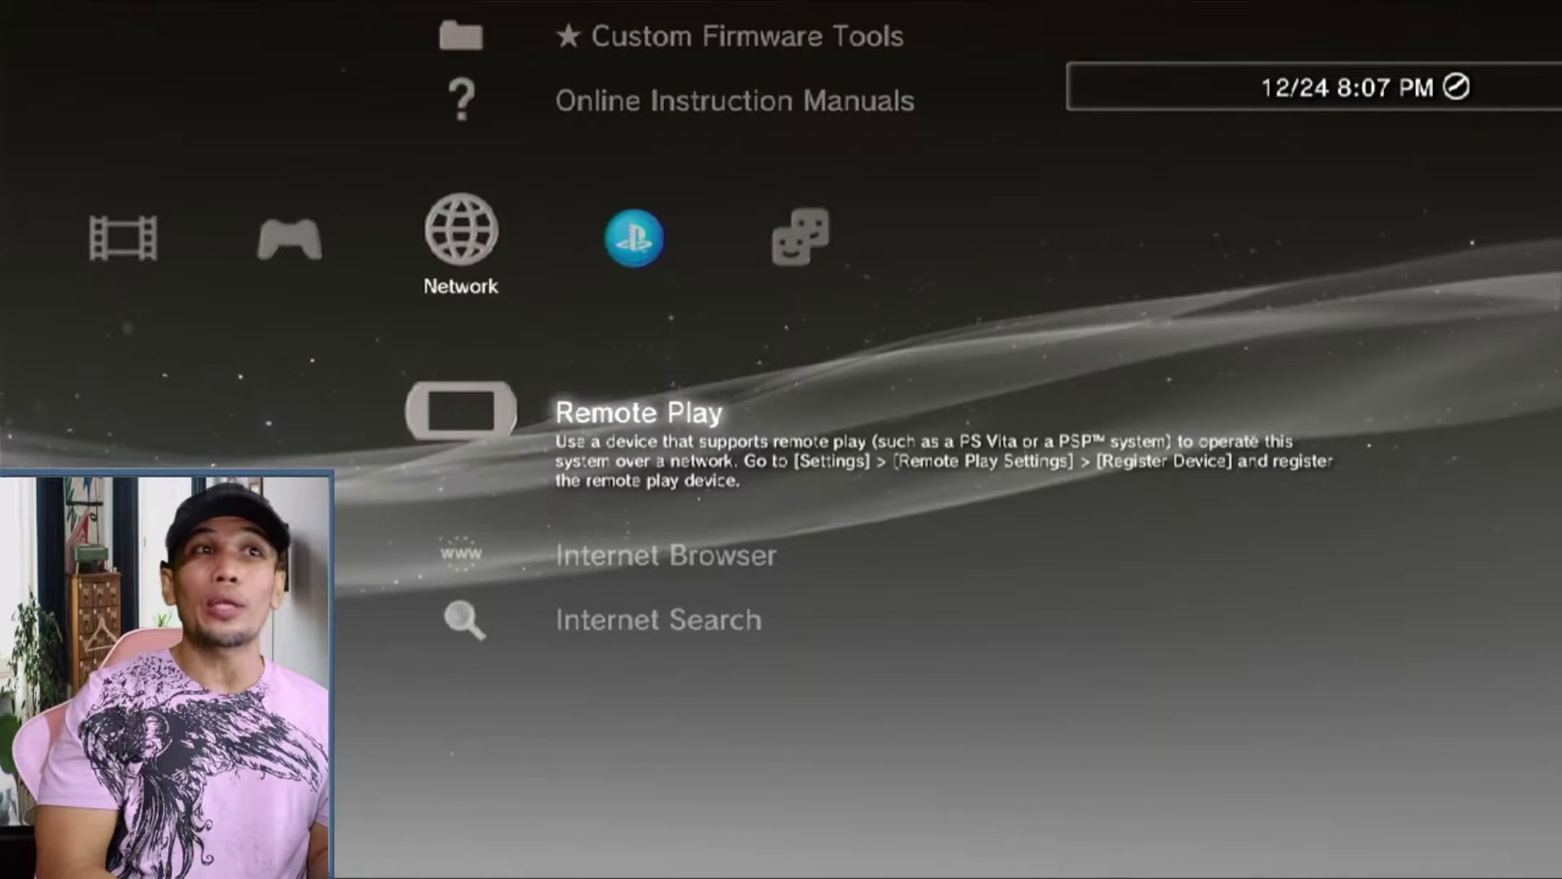
# - Open the Internet Browser and turn Confirm Browser Close off in its tool settings
pyautogui.press('Down')
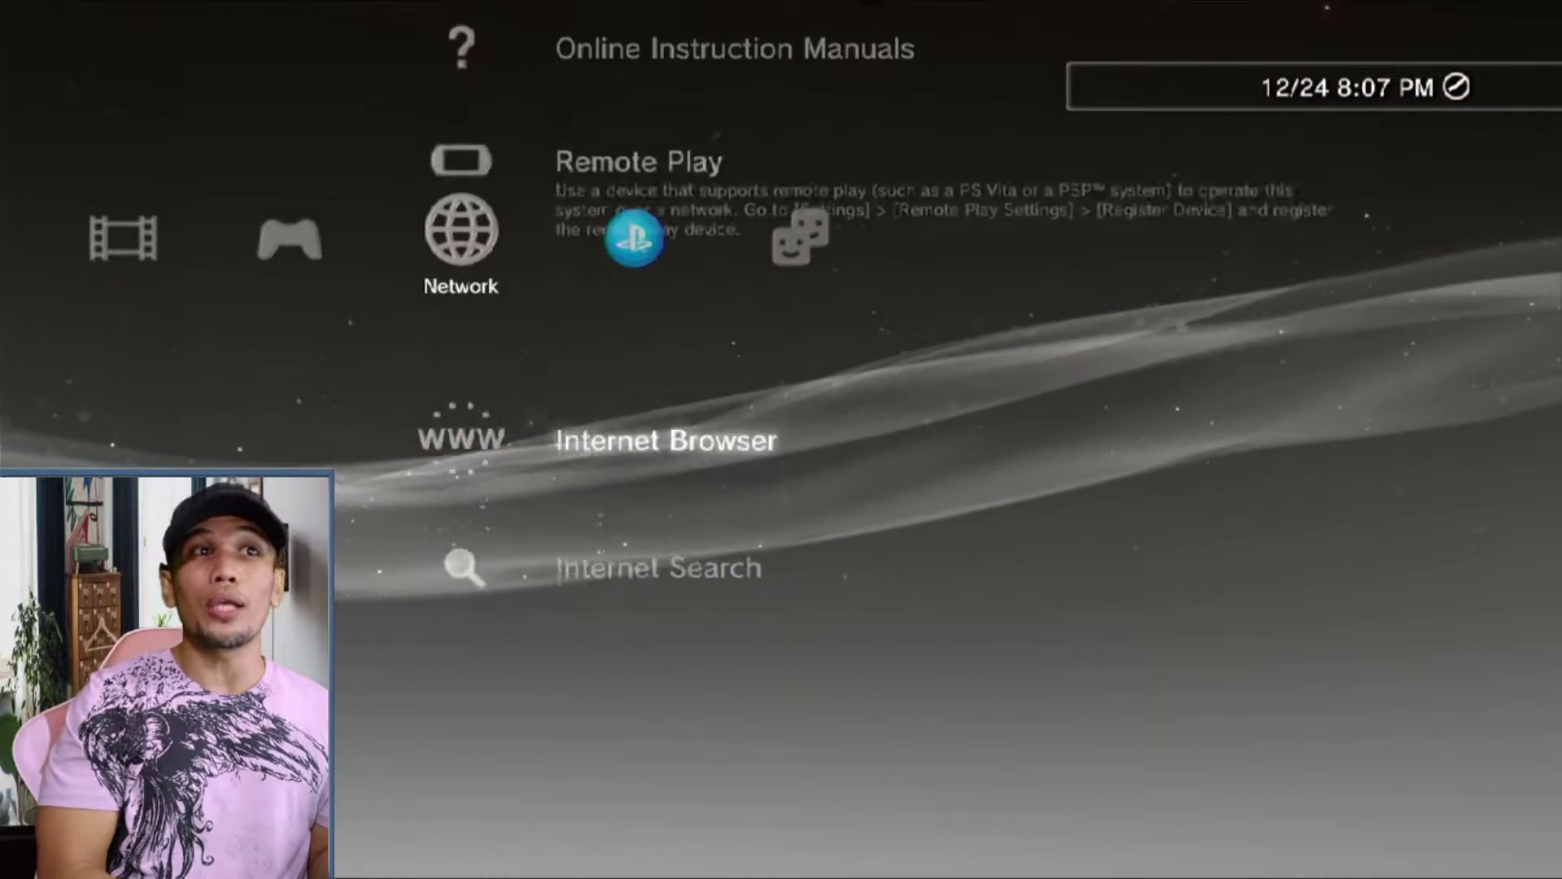
pyautogui.press('Return')
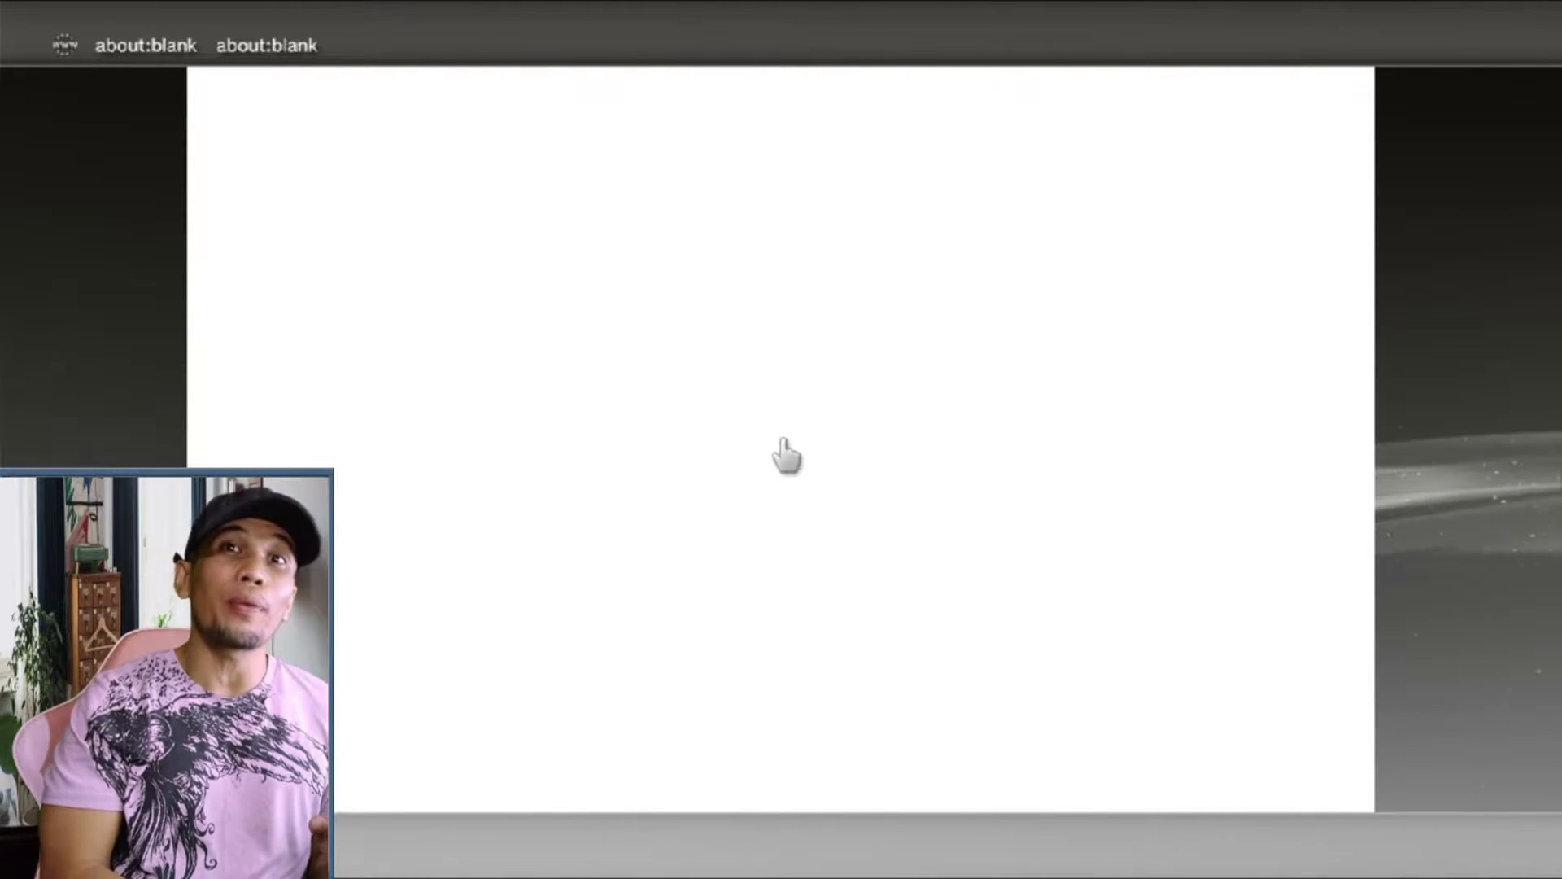
pyautogui.press('Escape')
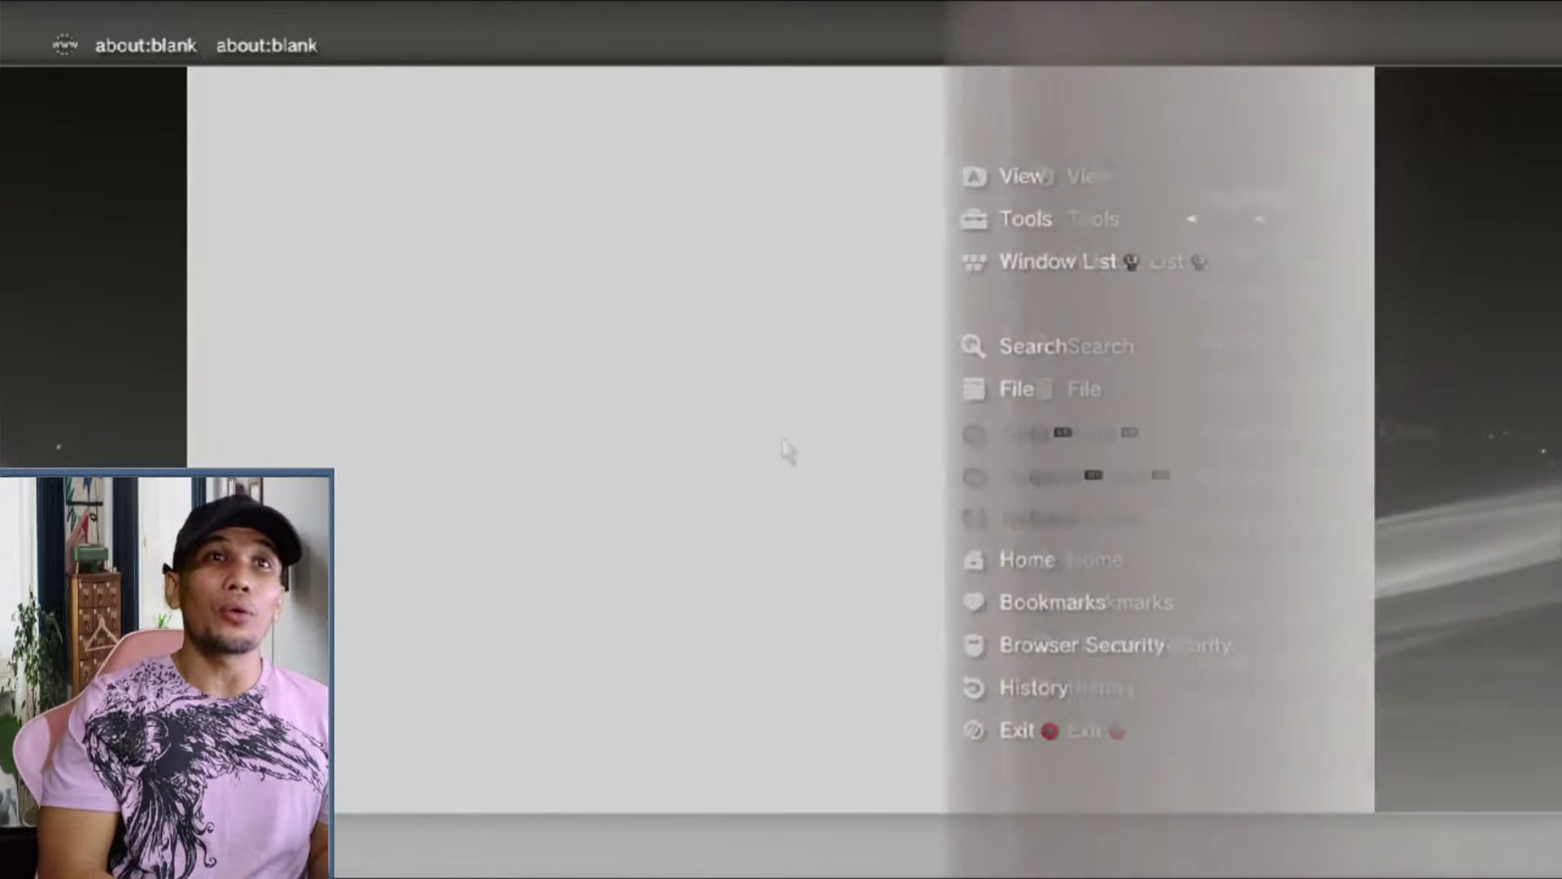
pyautogui.press('Down')
pyautogui.press('Down')
pyautogui.press('Return')
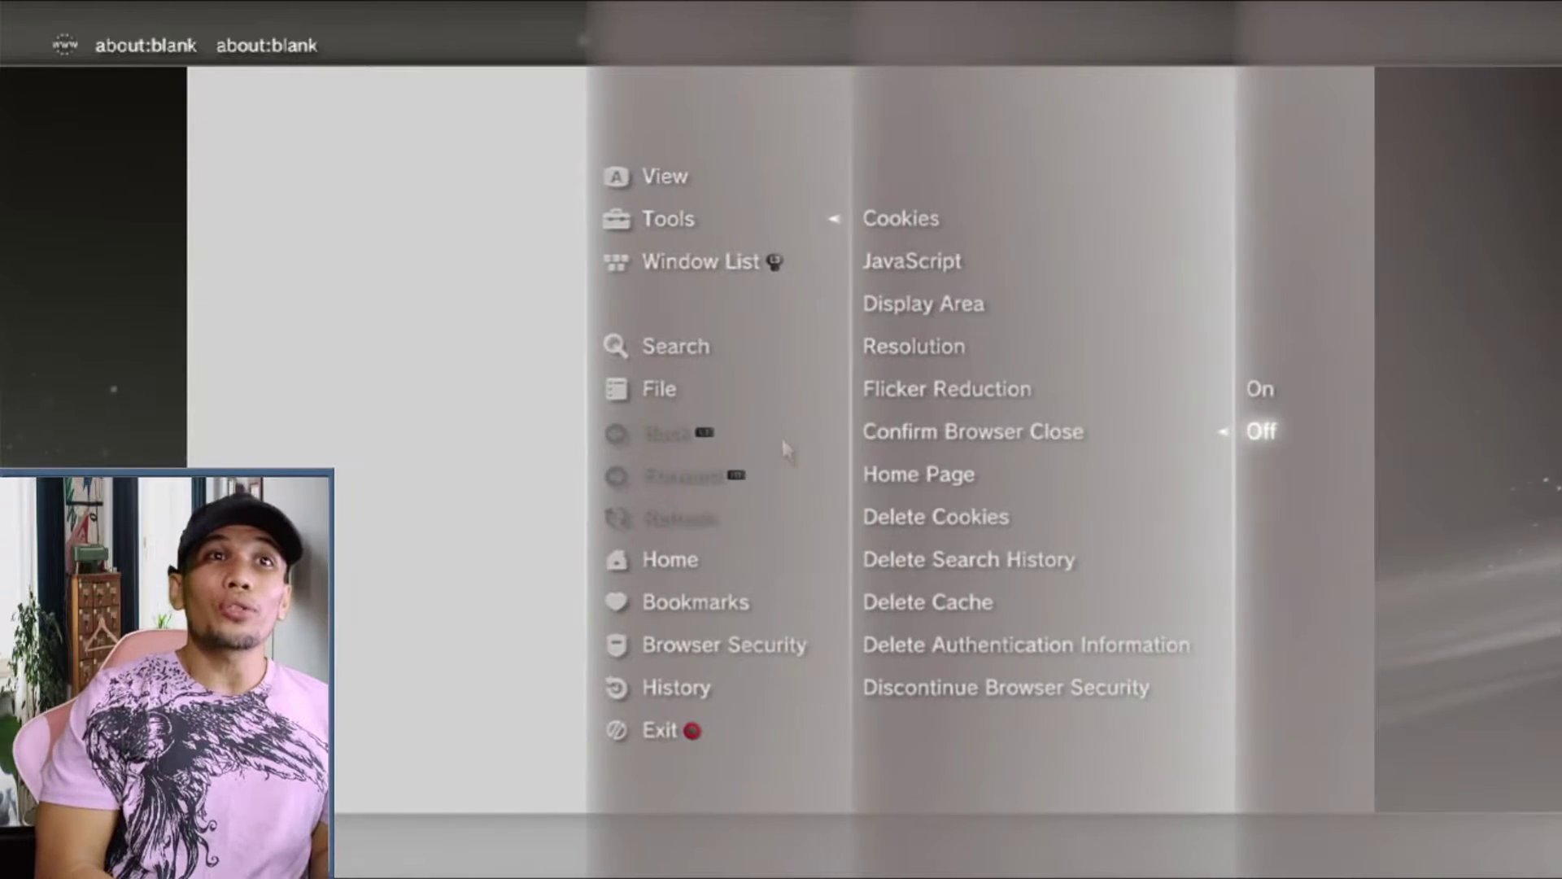
pyautogui.press('Return')
pyautogui.press('Escape')
# - Delete all cookies stored in the browser and confirm the deletion
pyautogui.press('Return')
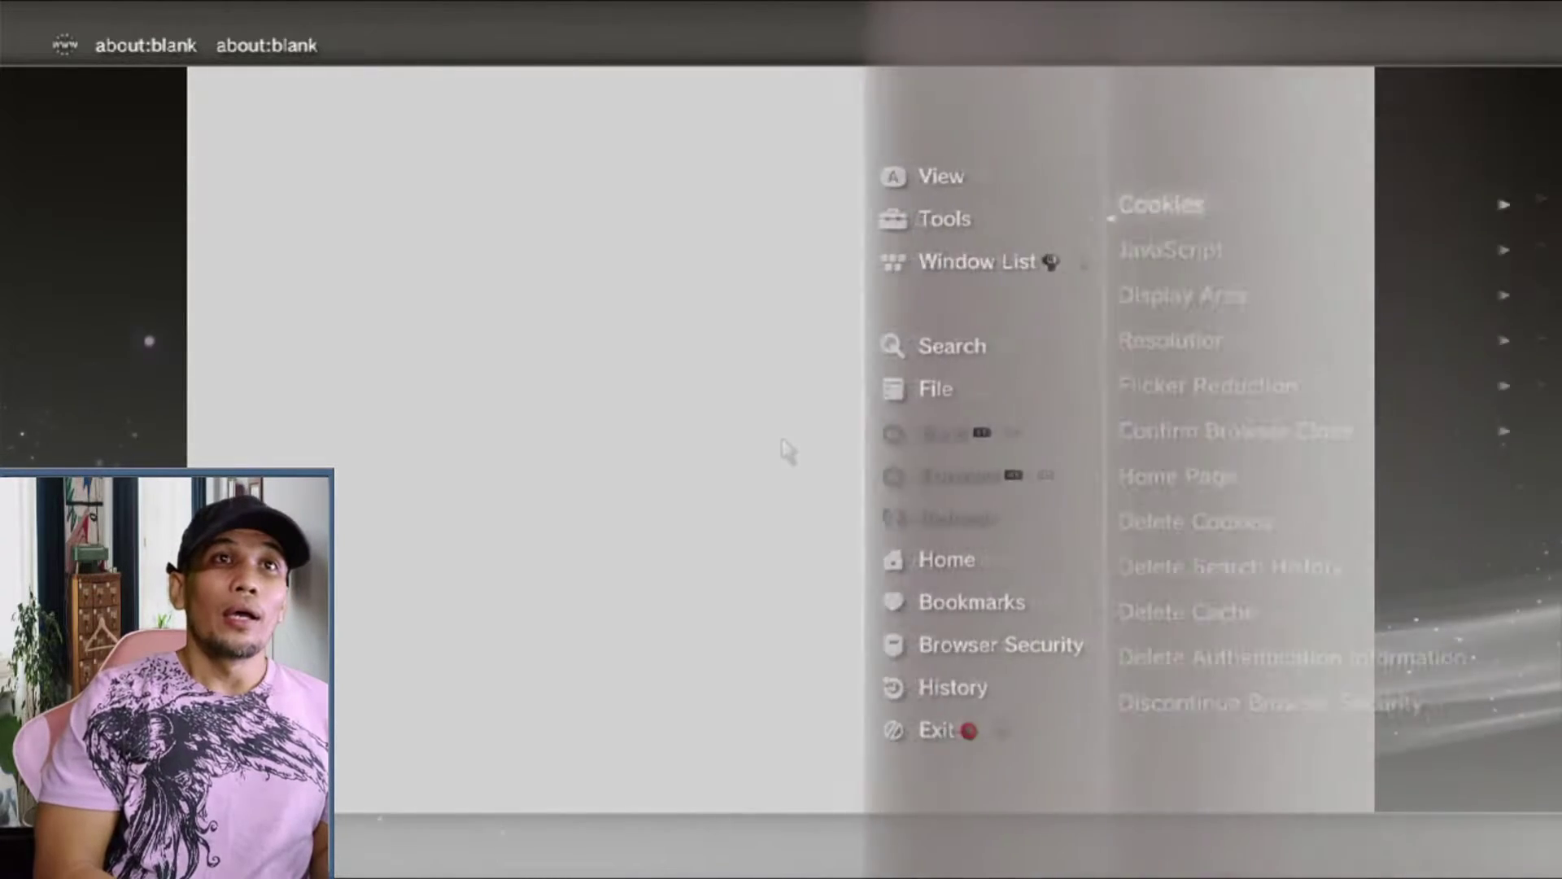
pyautogui.press('Down')
pyautogui.press('Down')
pyautogui.press('Down')
pyautogui.press('Down')
pyautogui.press('Down')
pyautogui.press('Down')
pyautogui.press('Return')
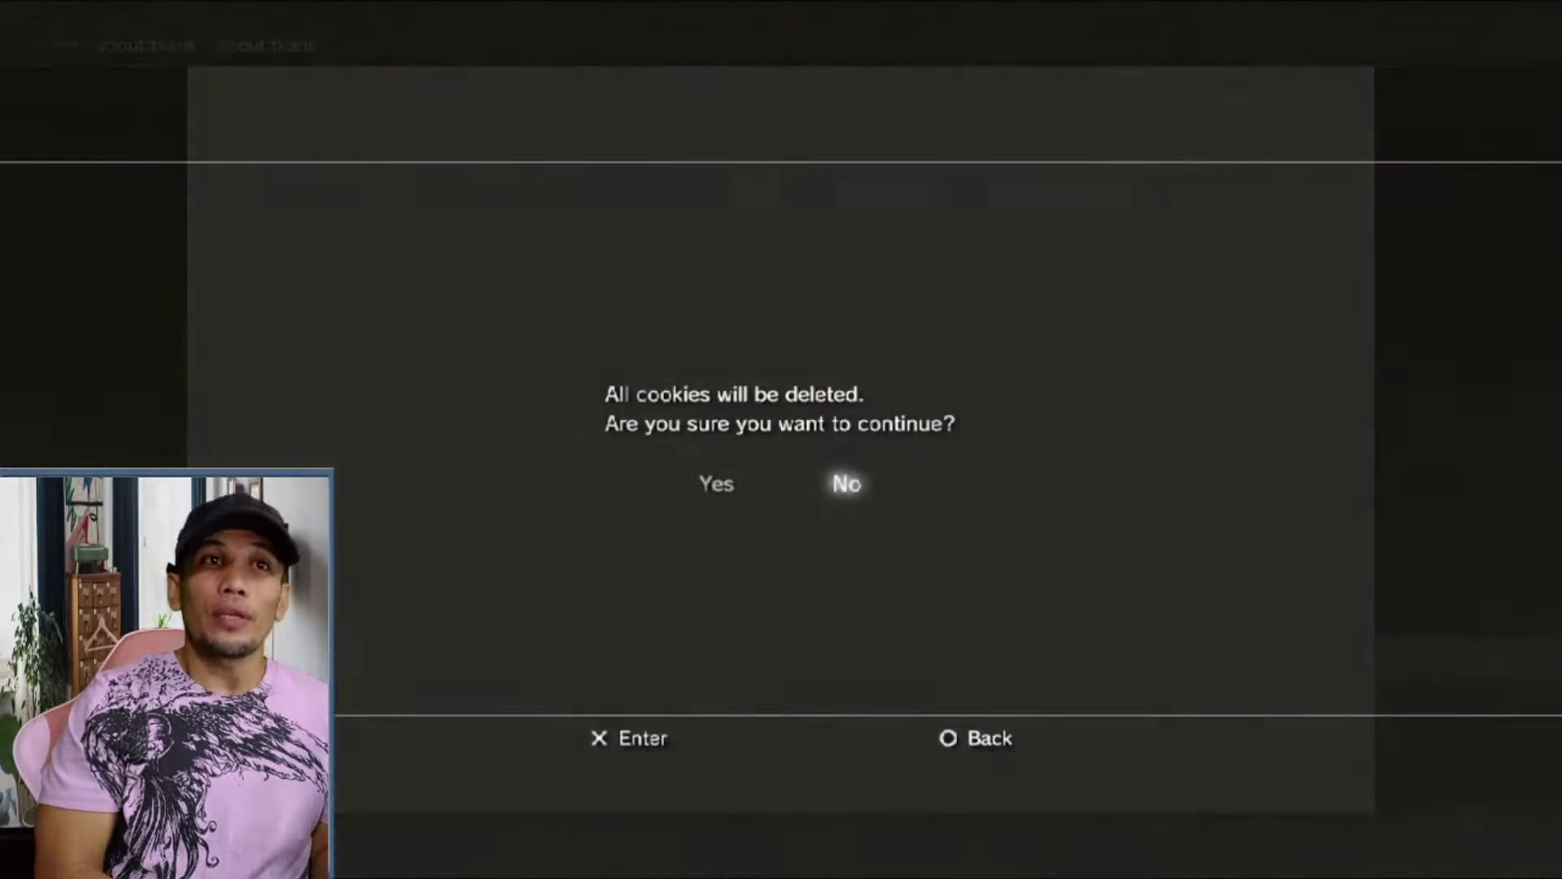
pyautogui.press('Left')
pyautogui.press('Return')
# - Delete the browser's search history and confirm the deletion
pyautogui.press('Return')
pyautogui.press('Down')
pyautogui.press('Down')
pyautogui.press('Down')
pyautogui.press('Down')
pyautogui.press('Down')
pyautogui.press('Down')
pyautogui.press('Down')
pyautogui.press('Down')
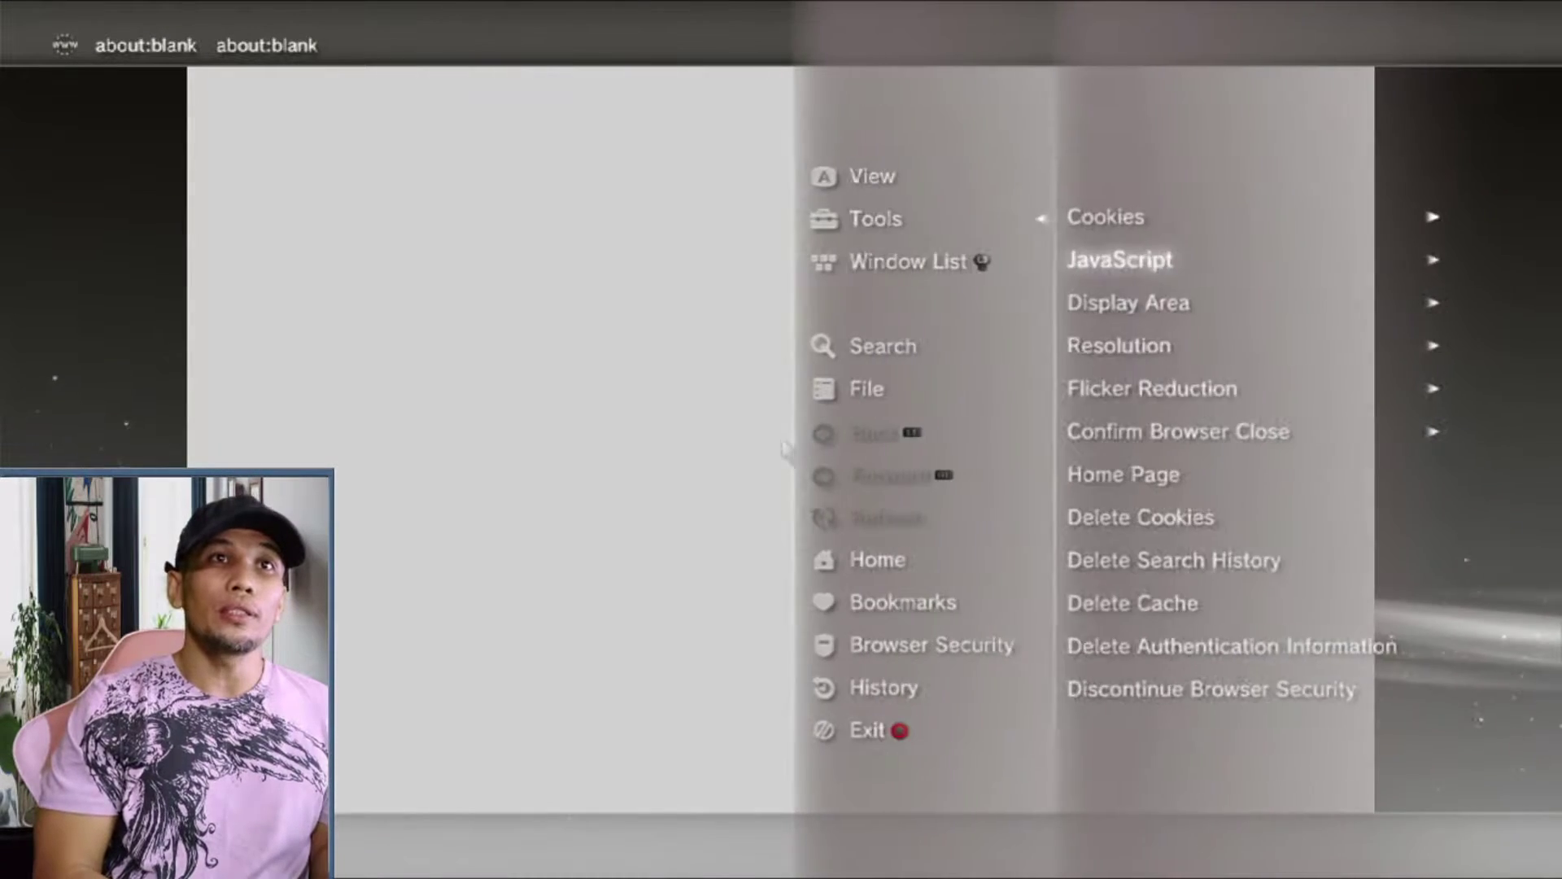
pyautogui.press('Return')
pyautogui.press('Left')
pyautogui.press('Return')
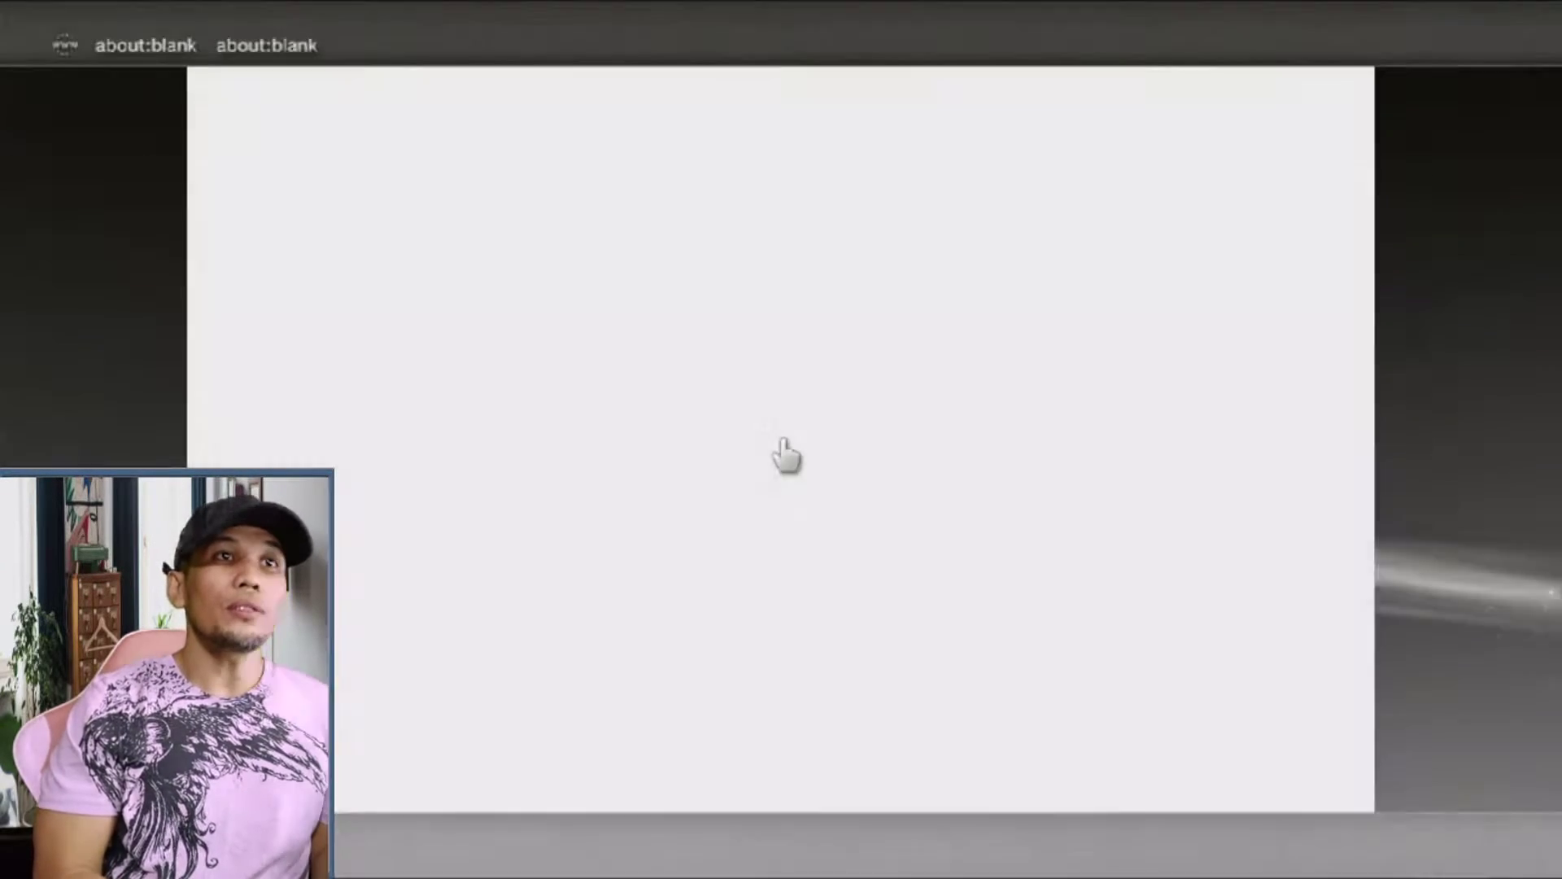
# - Delete the browser's cache and confirm the deletion
pyautogui.press('Return')
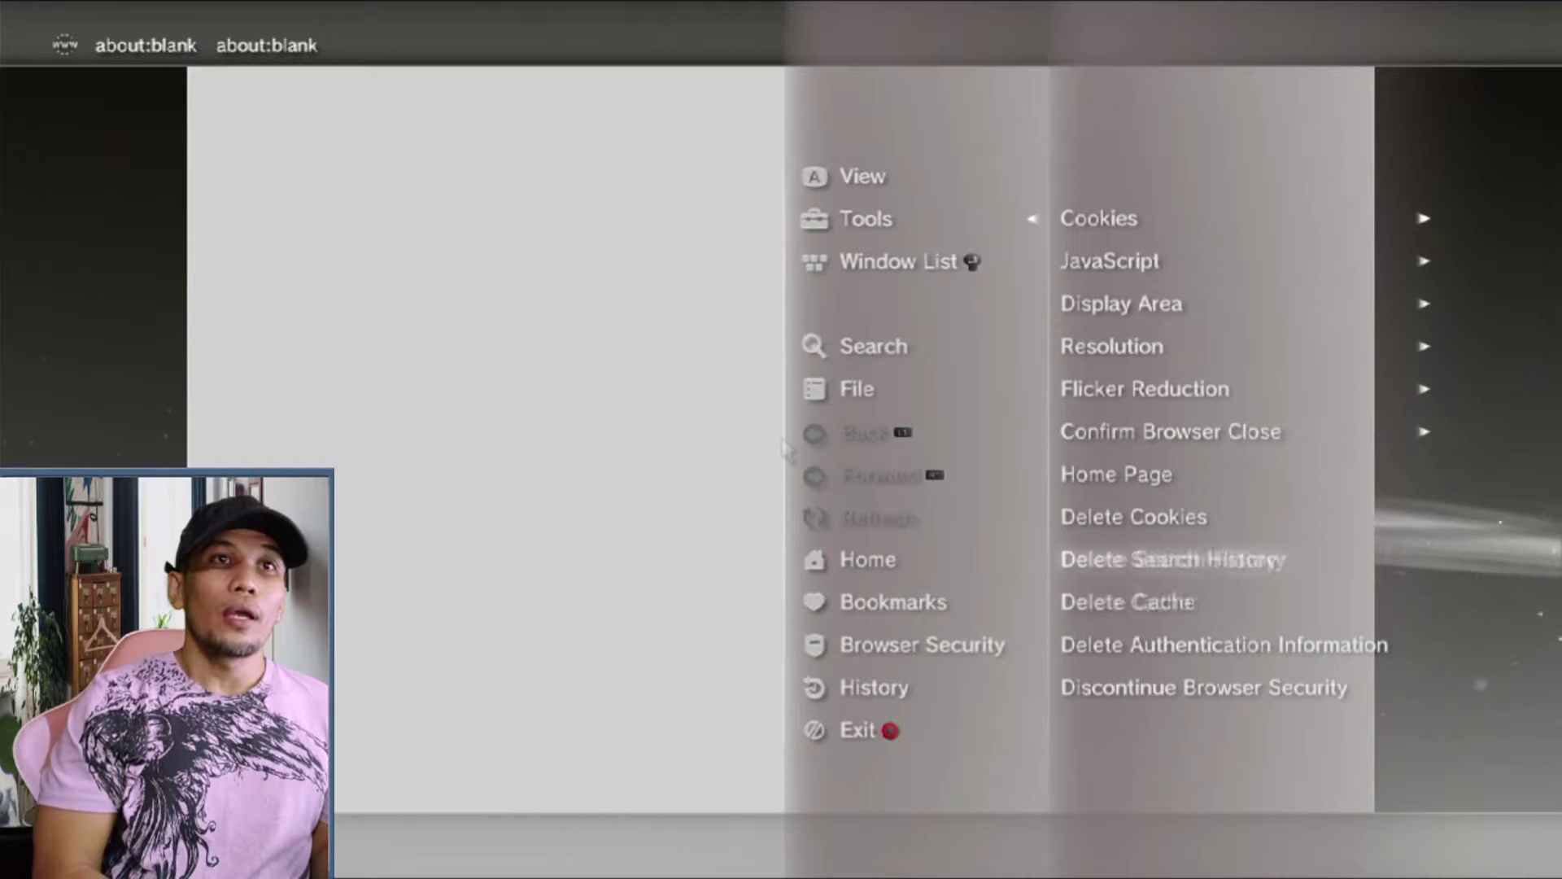
pyautogui.press('Return')
pyautogui.press('Left')
pyautogui.press('Return')
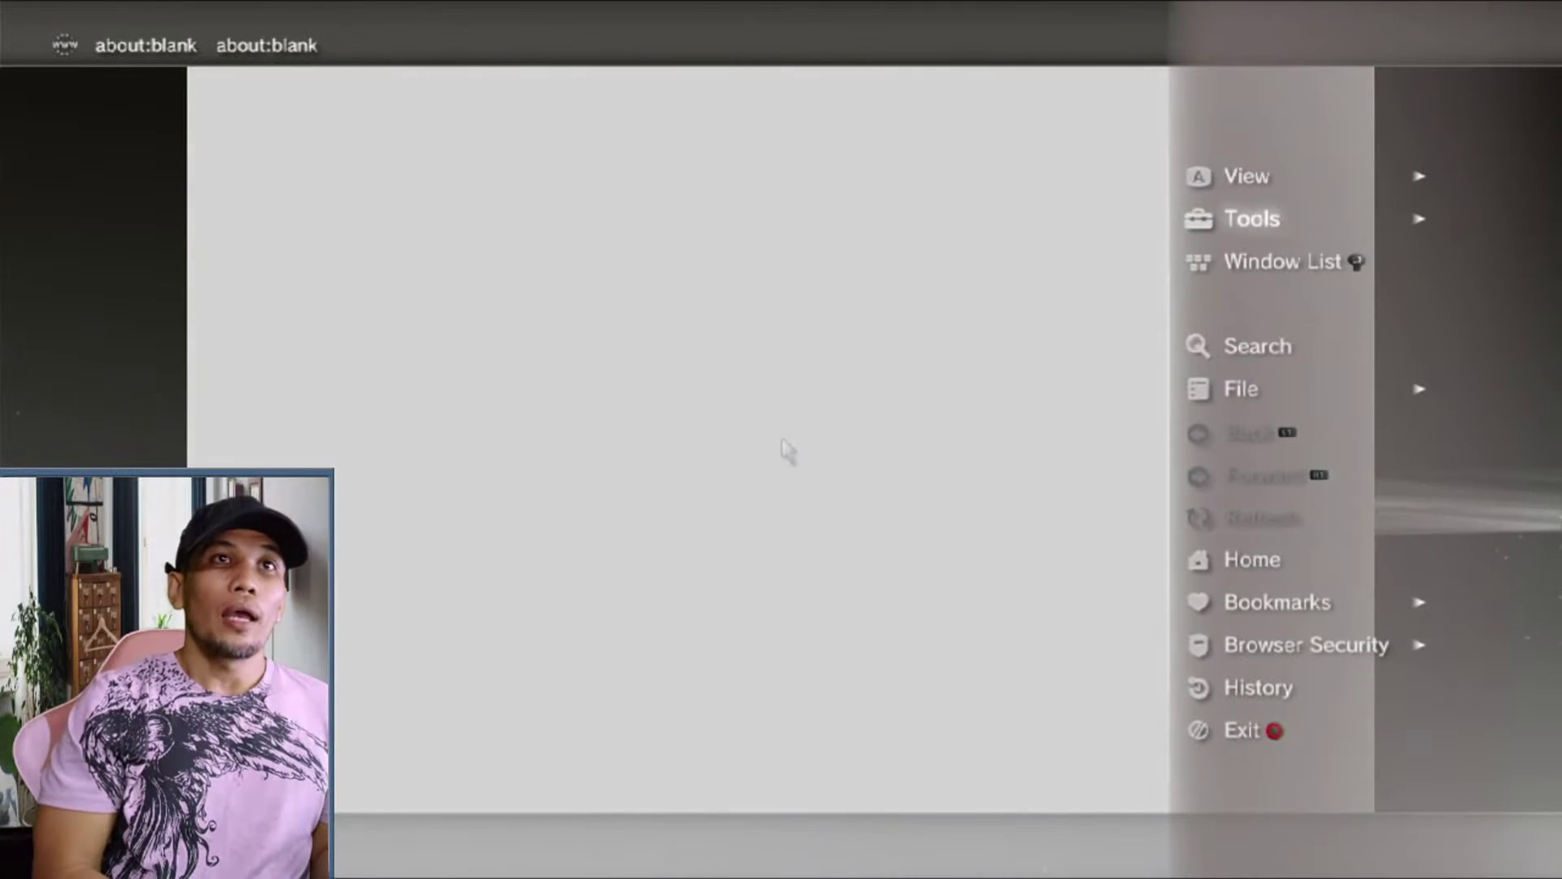
# - Delete the browser's stored authentication information
pyautogui.press('Up')
pyautogui.press('Down')
pyautogui.press('Return')
pyautogui.press('Down')
pyautogui.press('Down')
pyautogui.press('Down')
pyautogui.press('Down')
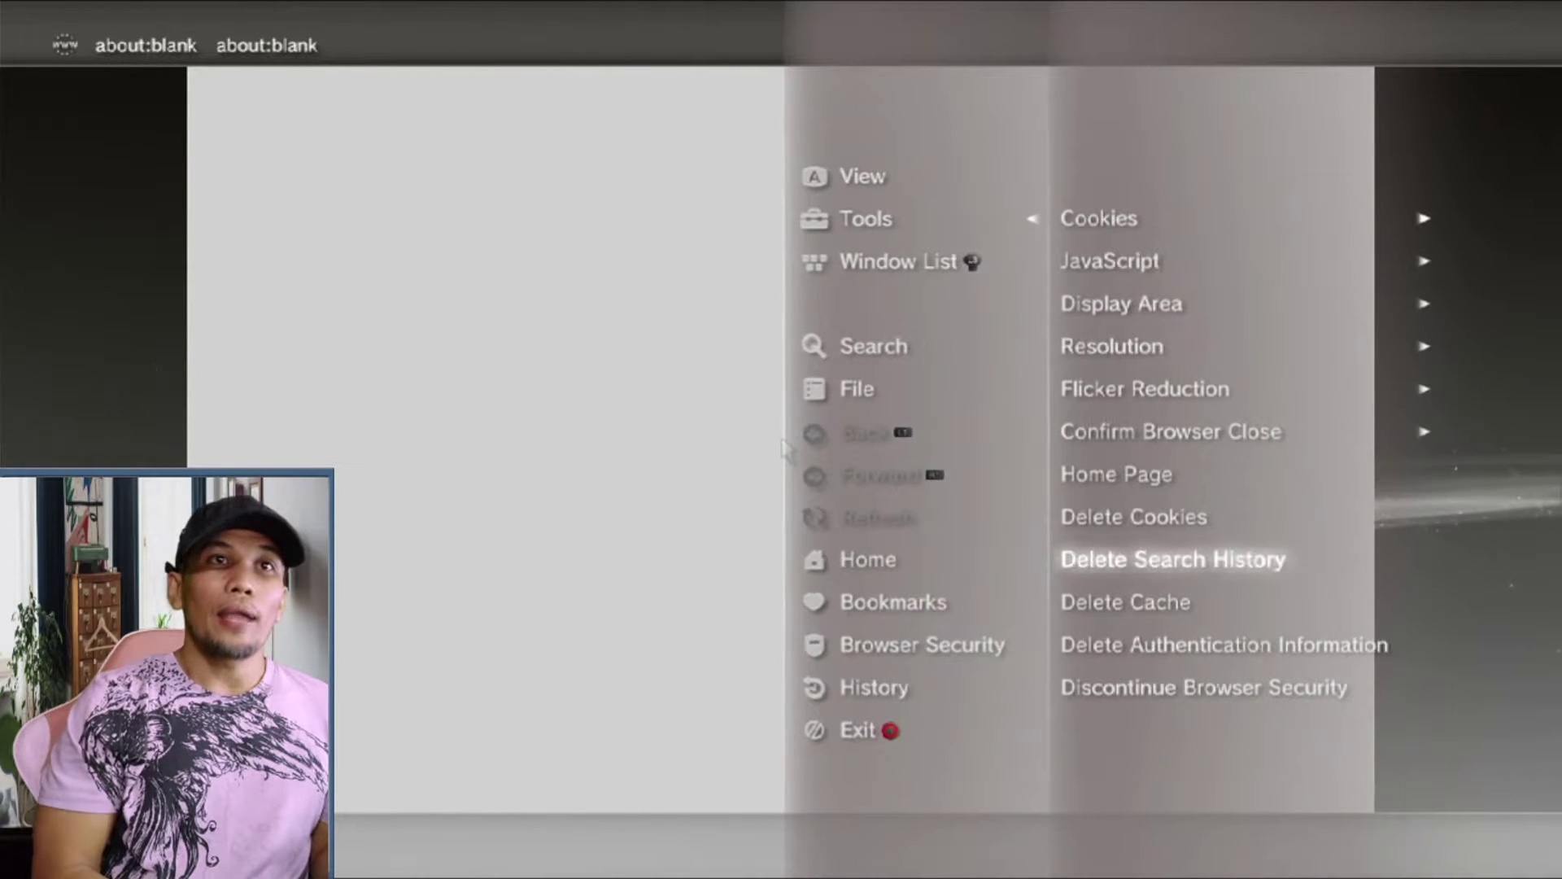
pyautogui.press('Return')
pyautogui.press('Return')
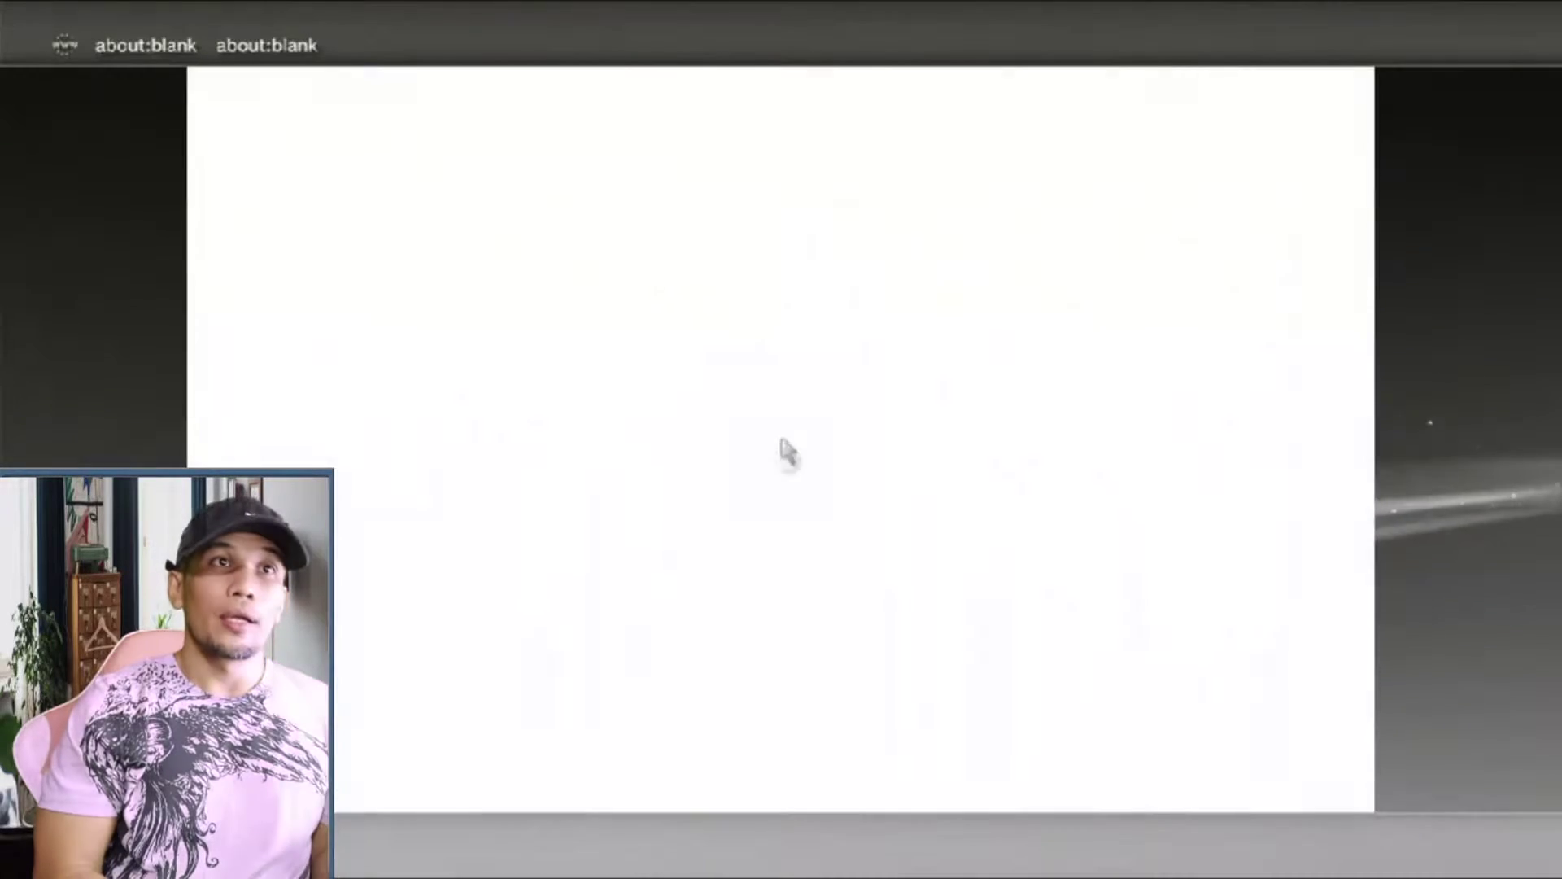
# - Replace the browser's home page address with furever.me/bgtoolset
pyautogui.press('Up')
pyautogui.press('Return')
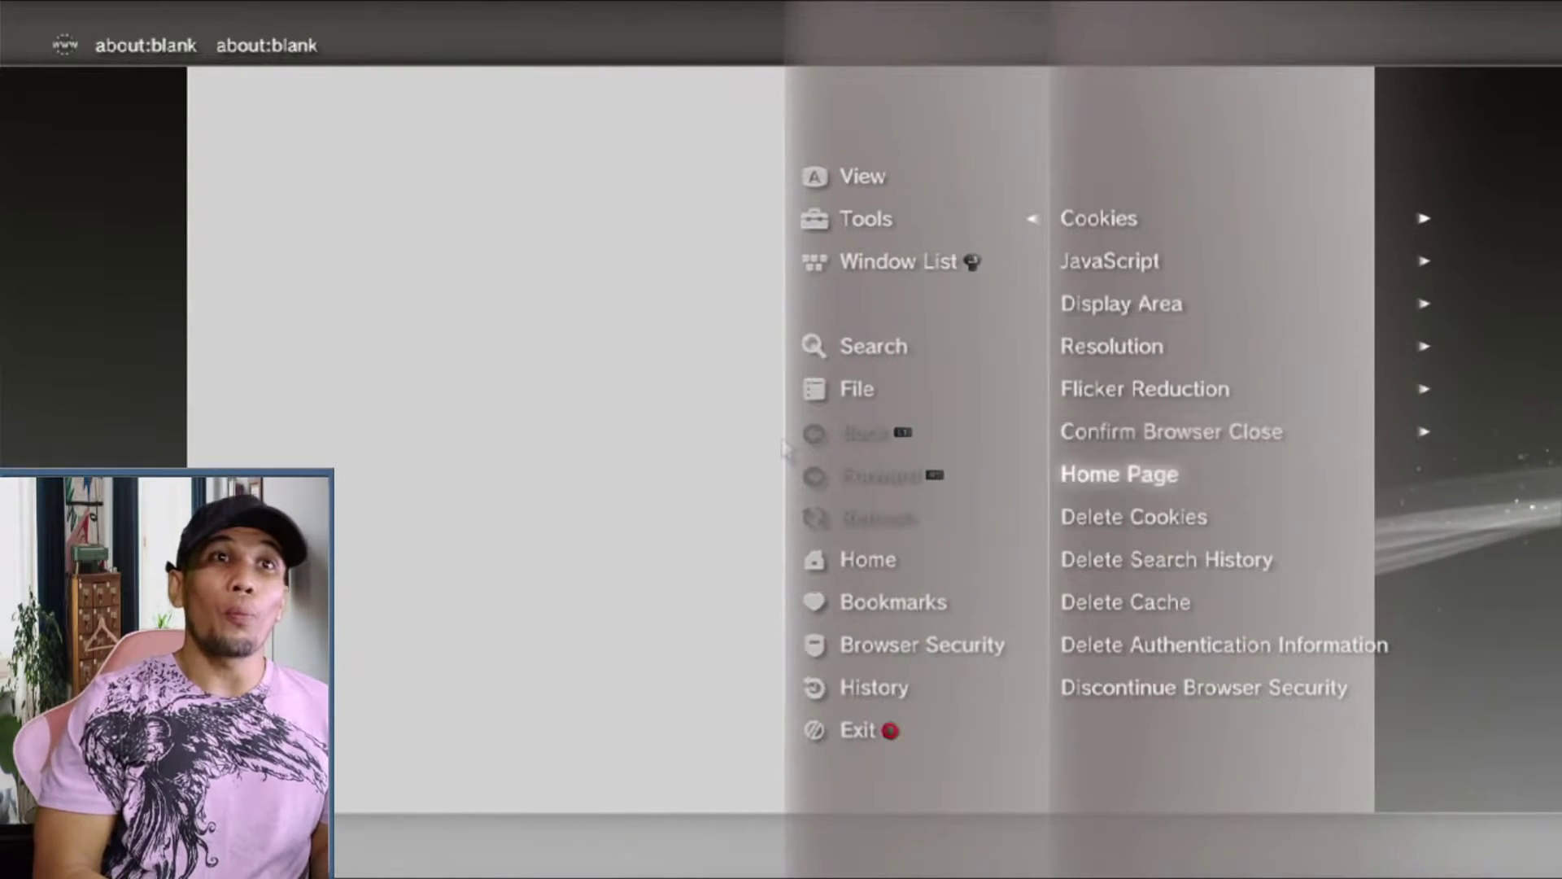
pyautogui.press('Return')
pyautogui.press('Return')
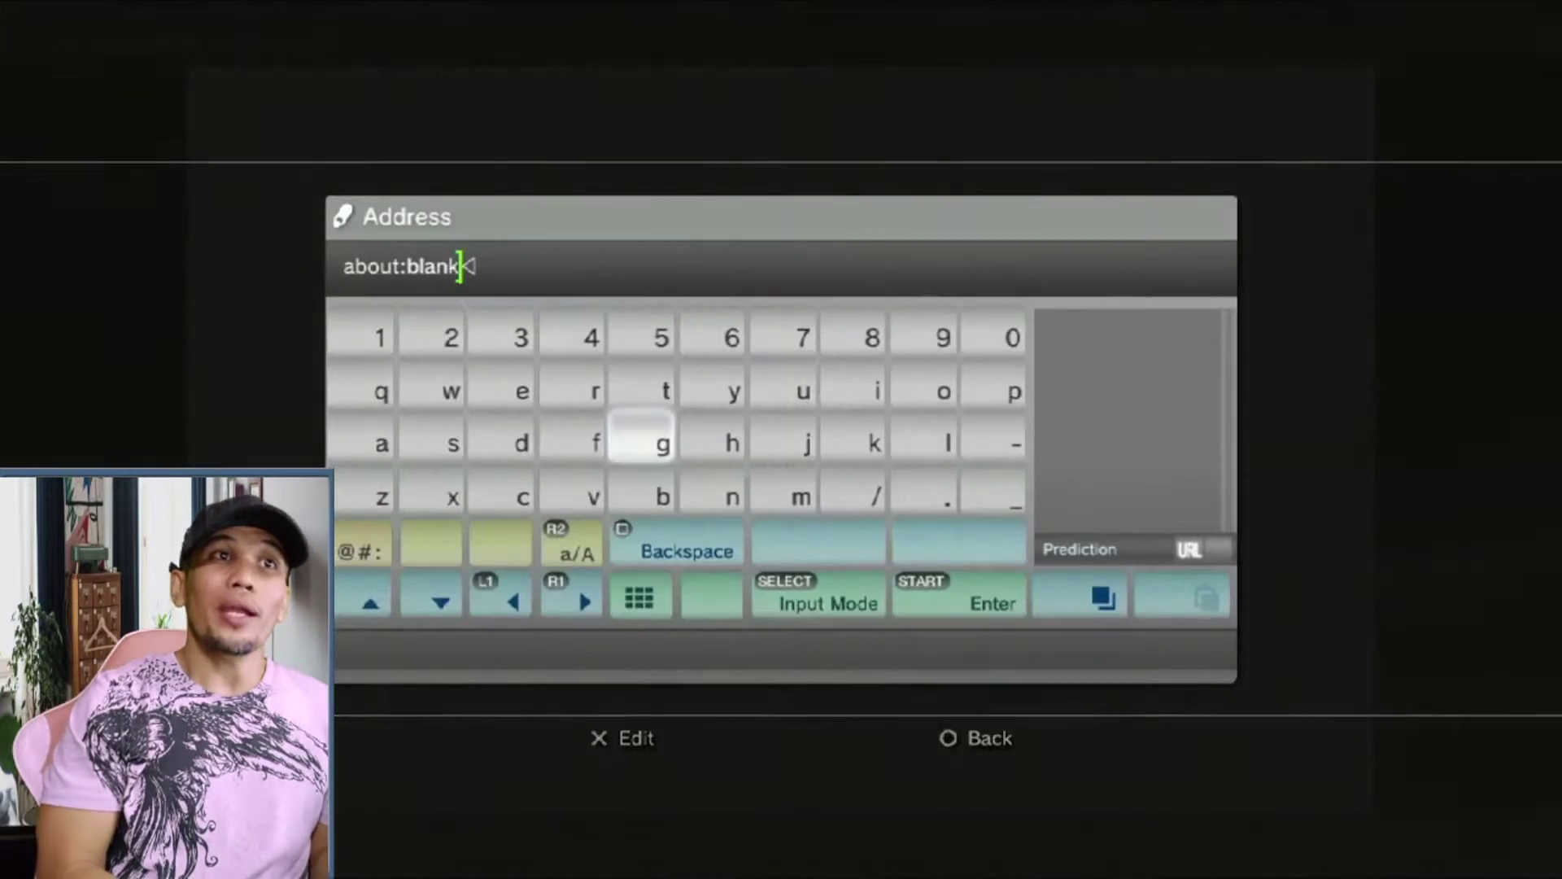
pyautogui.press('BackSpace')
pyautogui.press('BackSpace')
pyautogui.press('BackSpace')
pyautogui.press('BackSpace')
pyautogui.press('BackSpace')
pyautogui.press('BackSpace')
pyautogui.press('BackSpace')
pyautogui.press('BackSpace')
pyautogui.press('BackSpace')
pyautogui.press('BackSpace')
pyautogui.press('BackSpace')
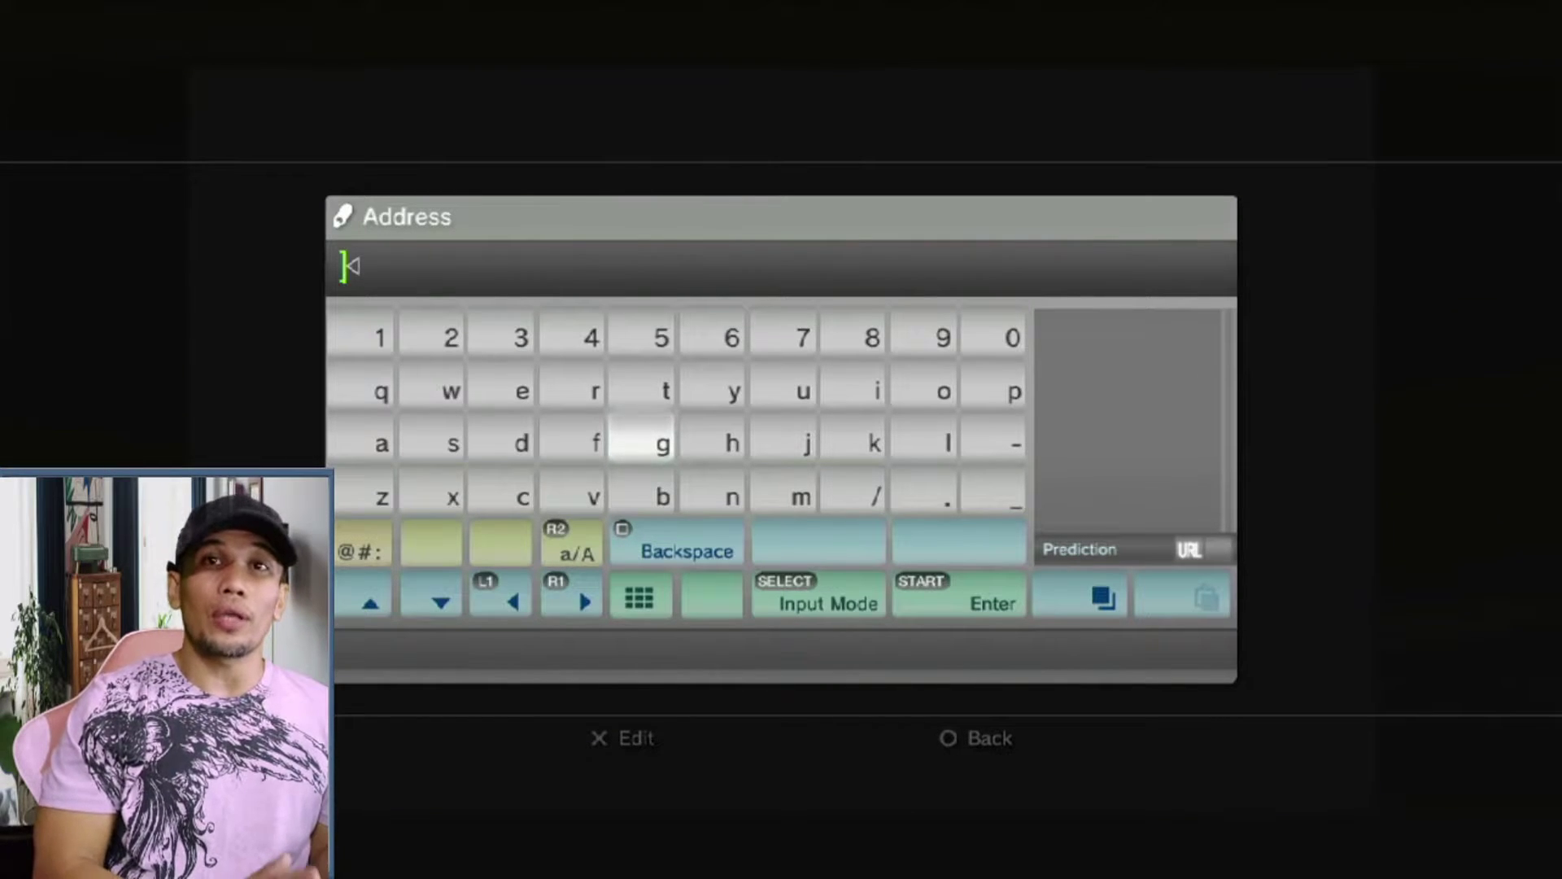
pyautogui.write('f')
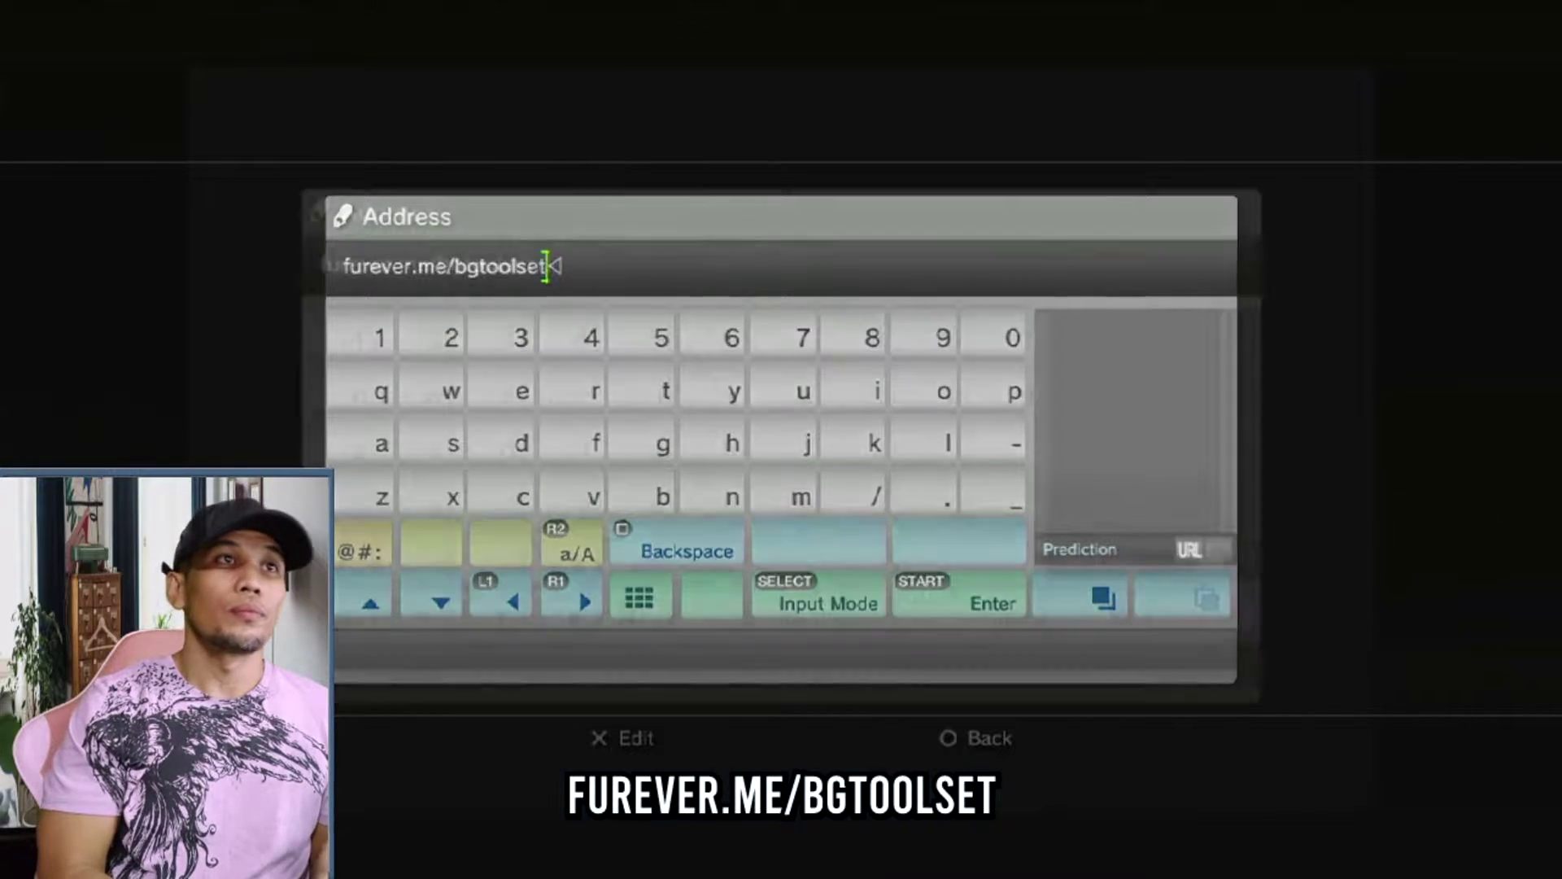
pyautogui.press('Return')
# - Load the PS3 Toolset page and allow its plugin to run
pyautogui.press('Down')
pyautogui.press('Down')
pyautogui.press('Return')
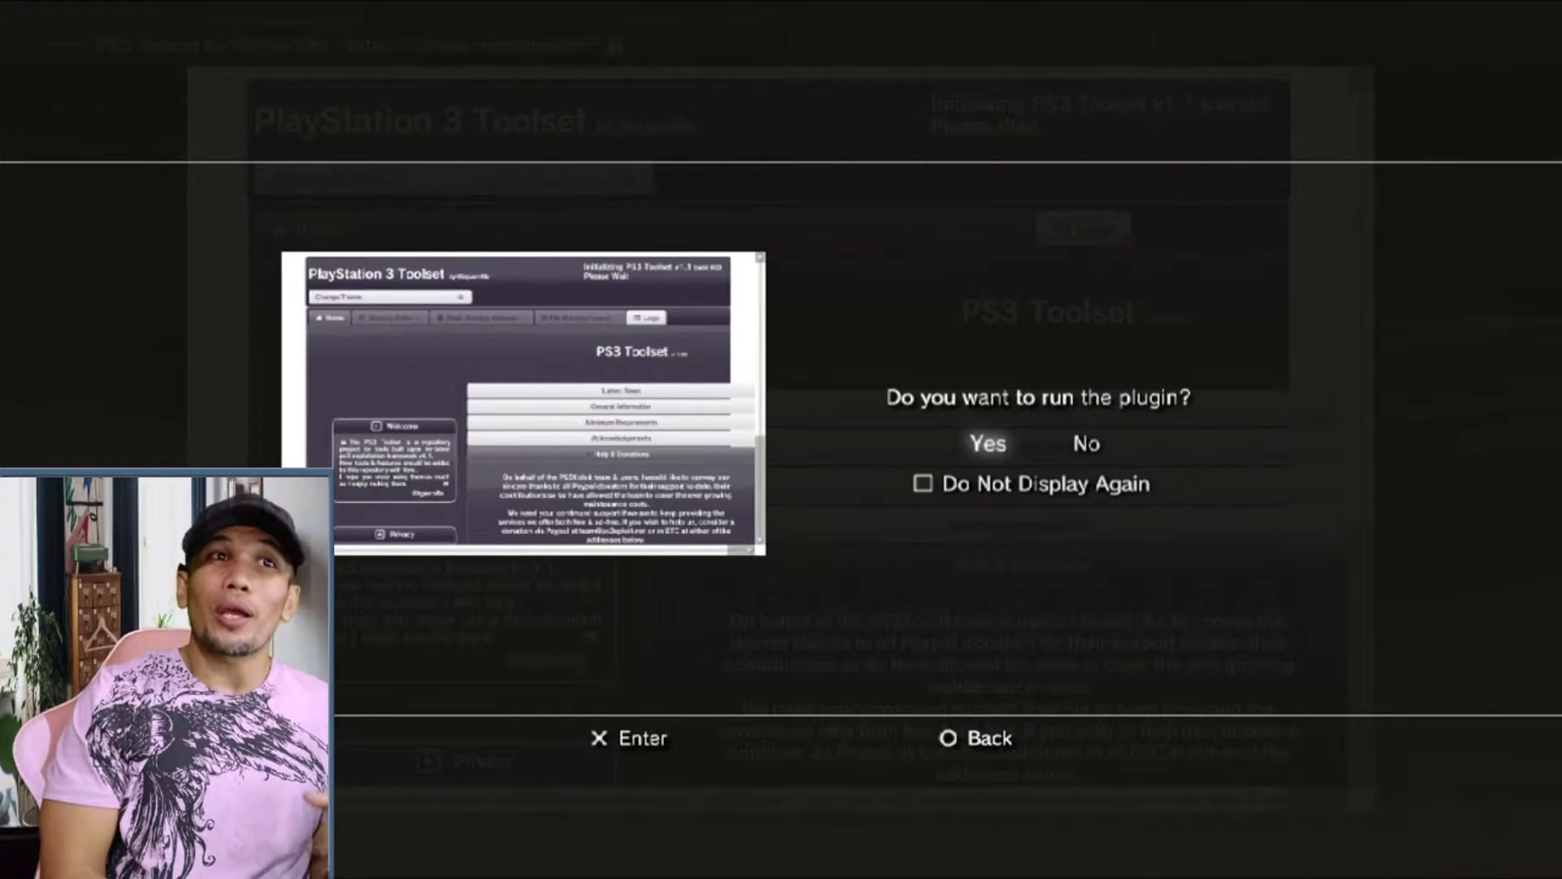
pyautogui.press('Return')
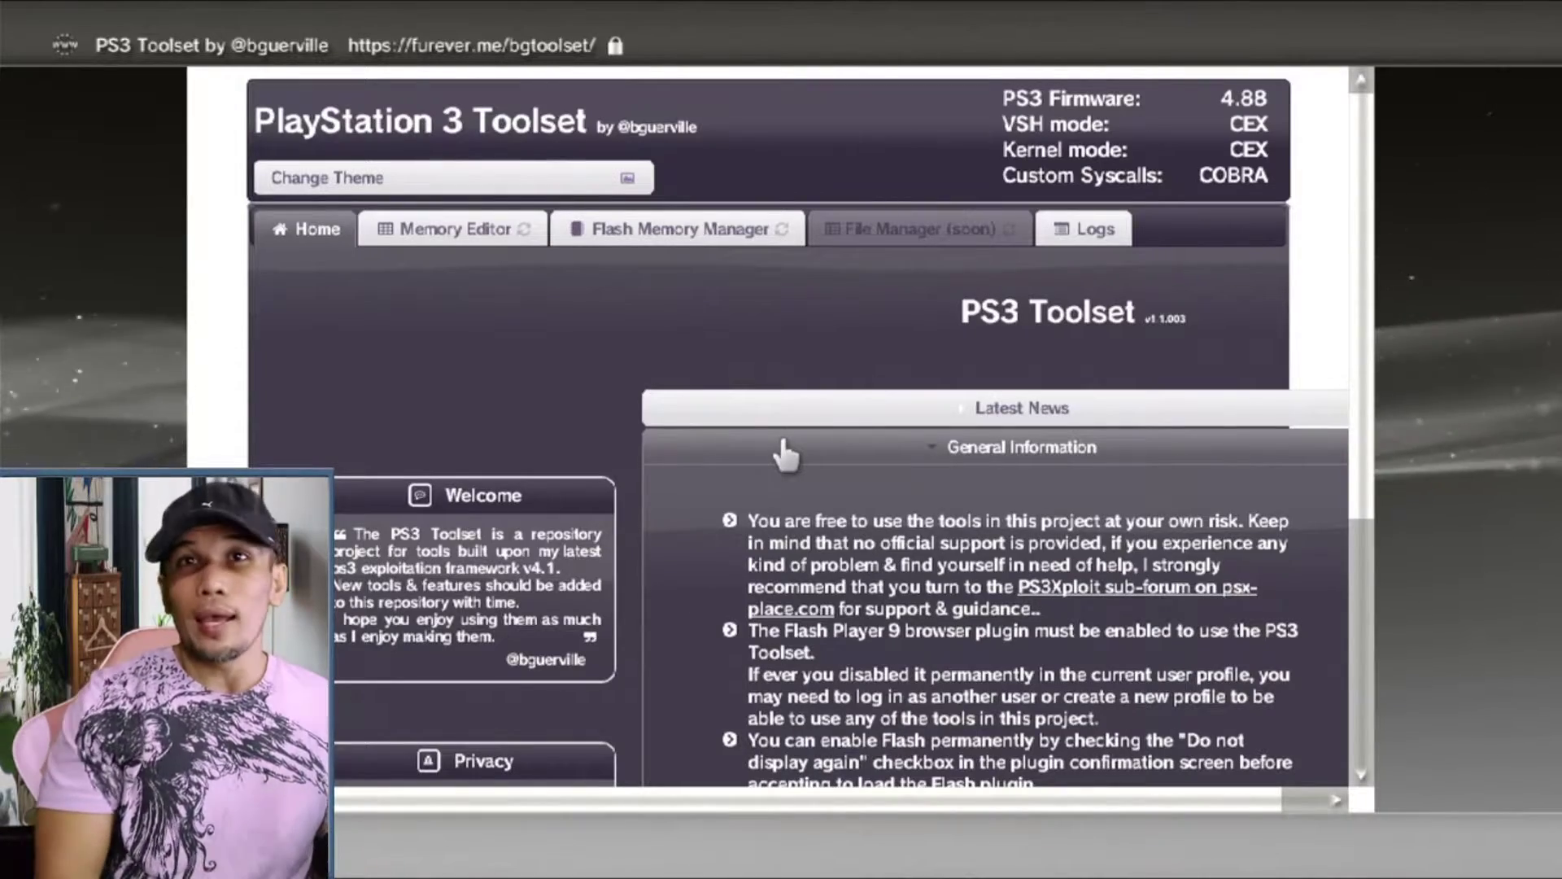
# - Exit the browser, log back in to the first user account and reopen the PS3 Toolset in the Internet Browser
pyautogui.press('Escape')
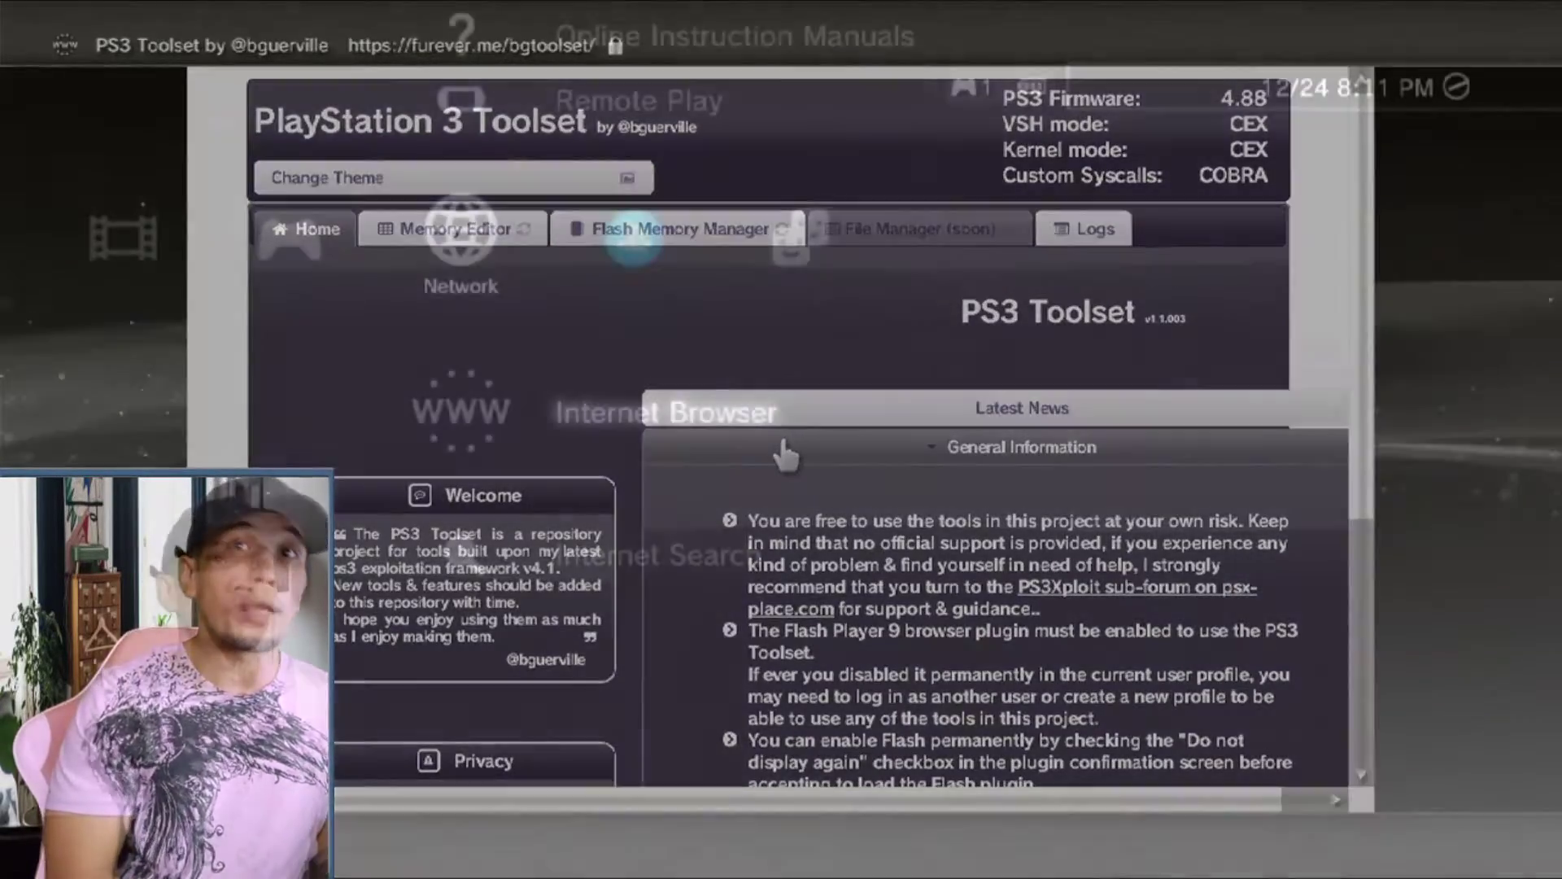
pyautogui.press('Return')
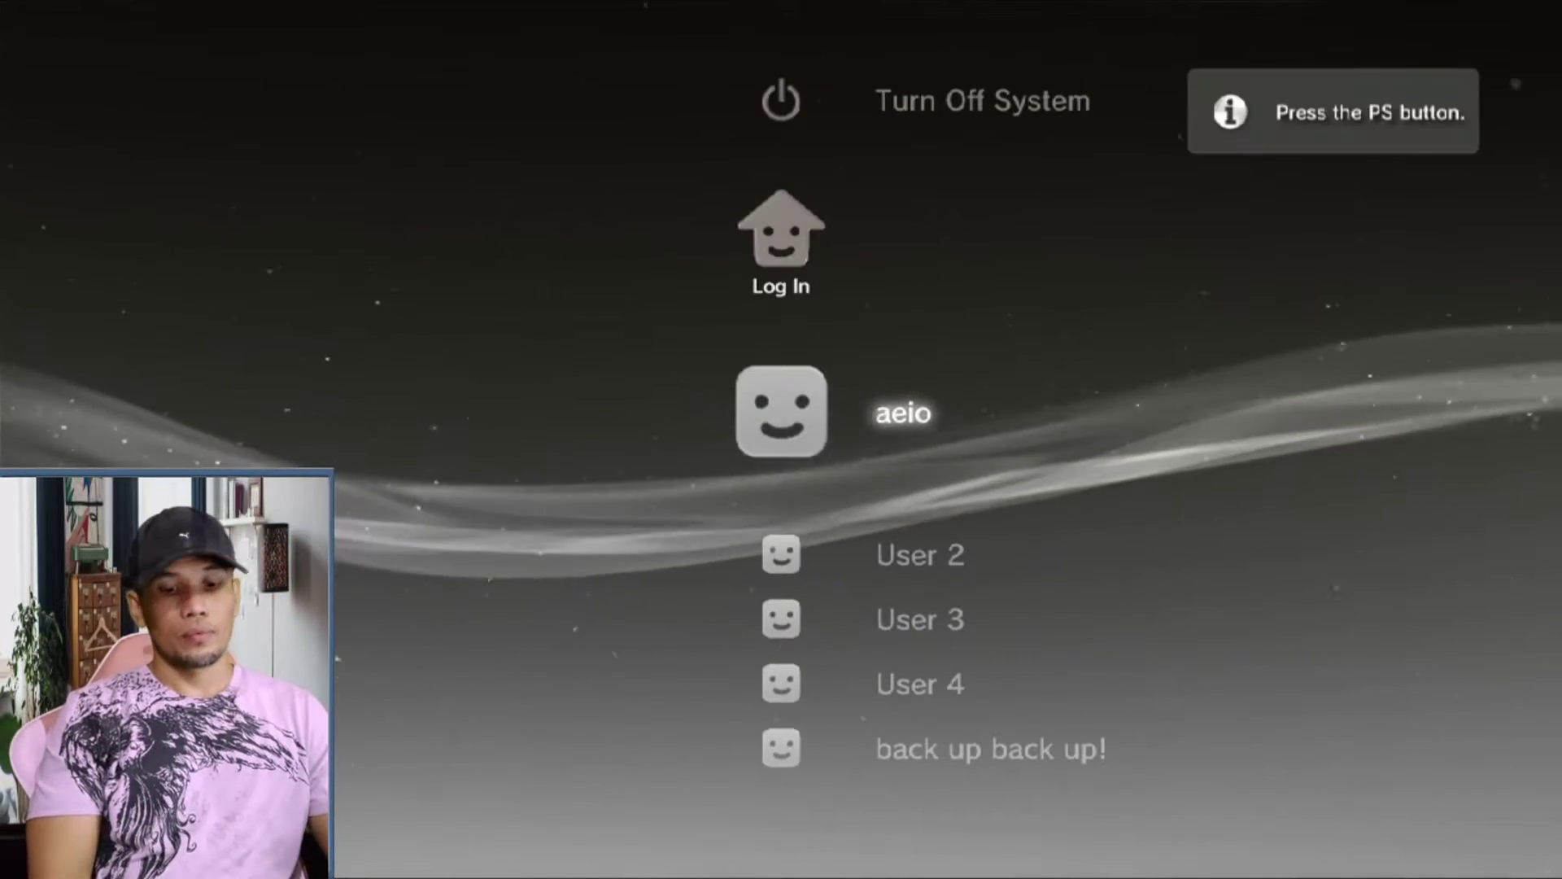
pyautogui.press('Return')
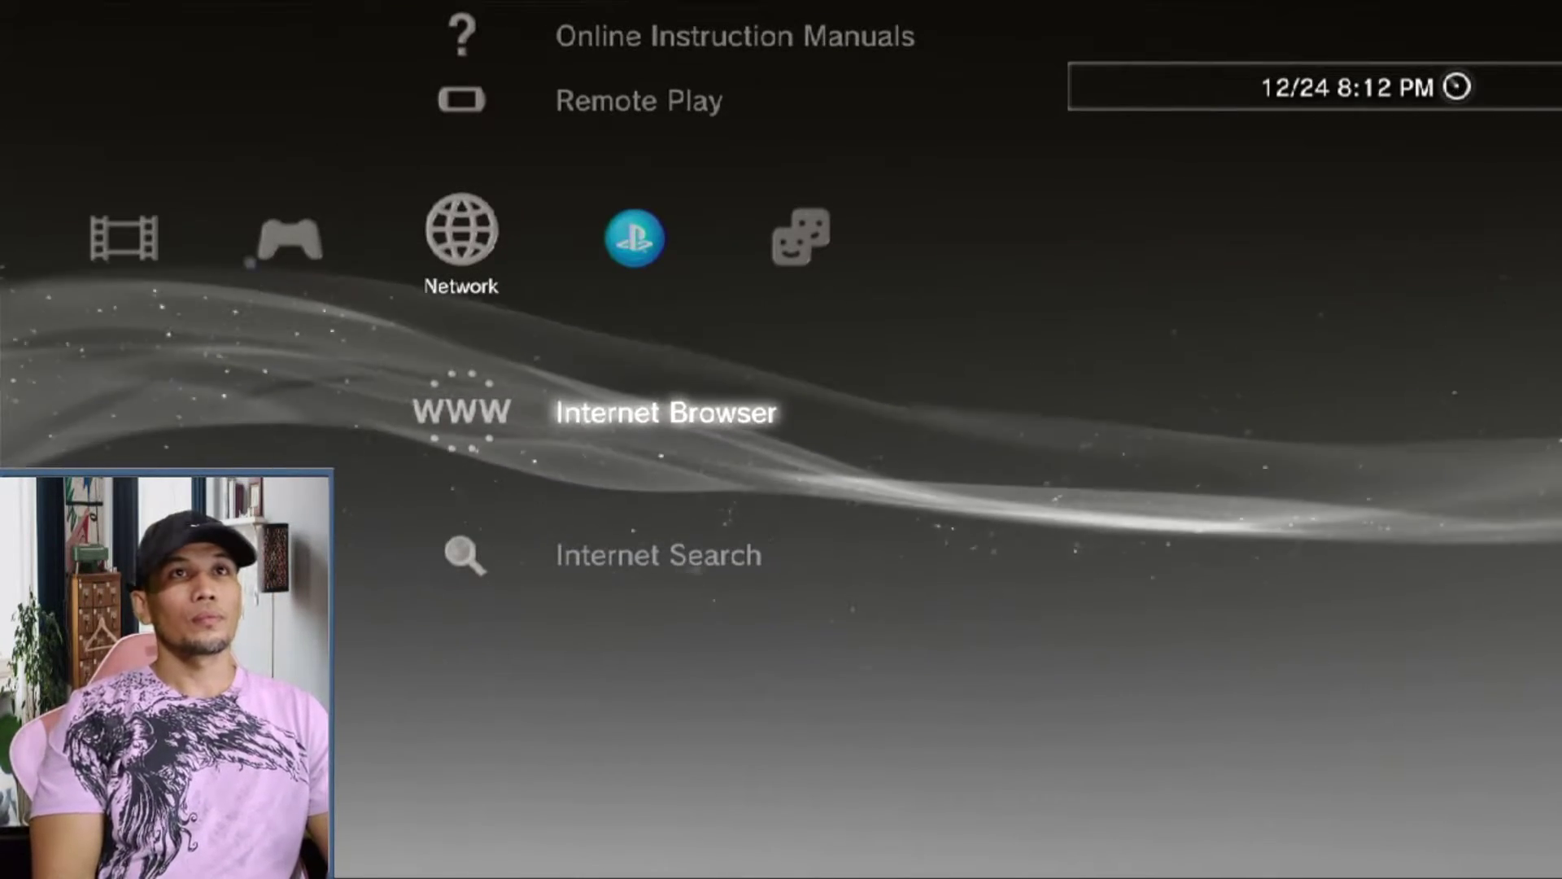
pyautogui.press('Return')
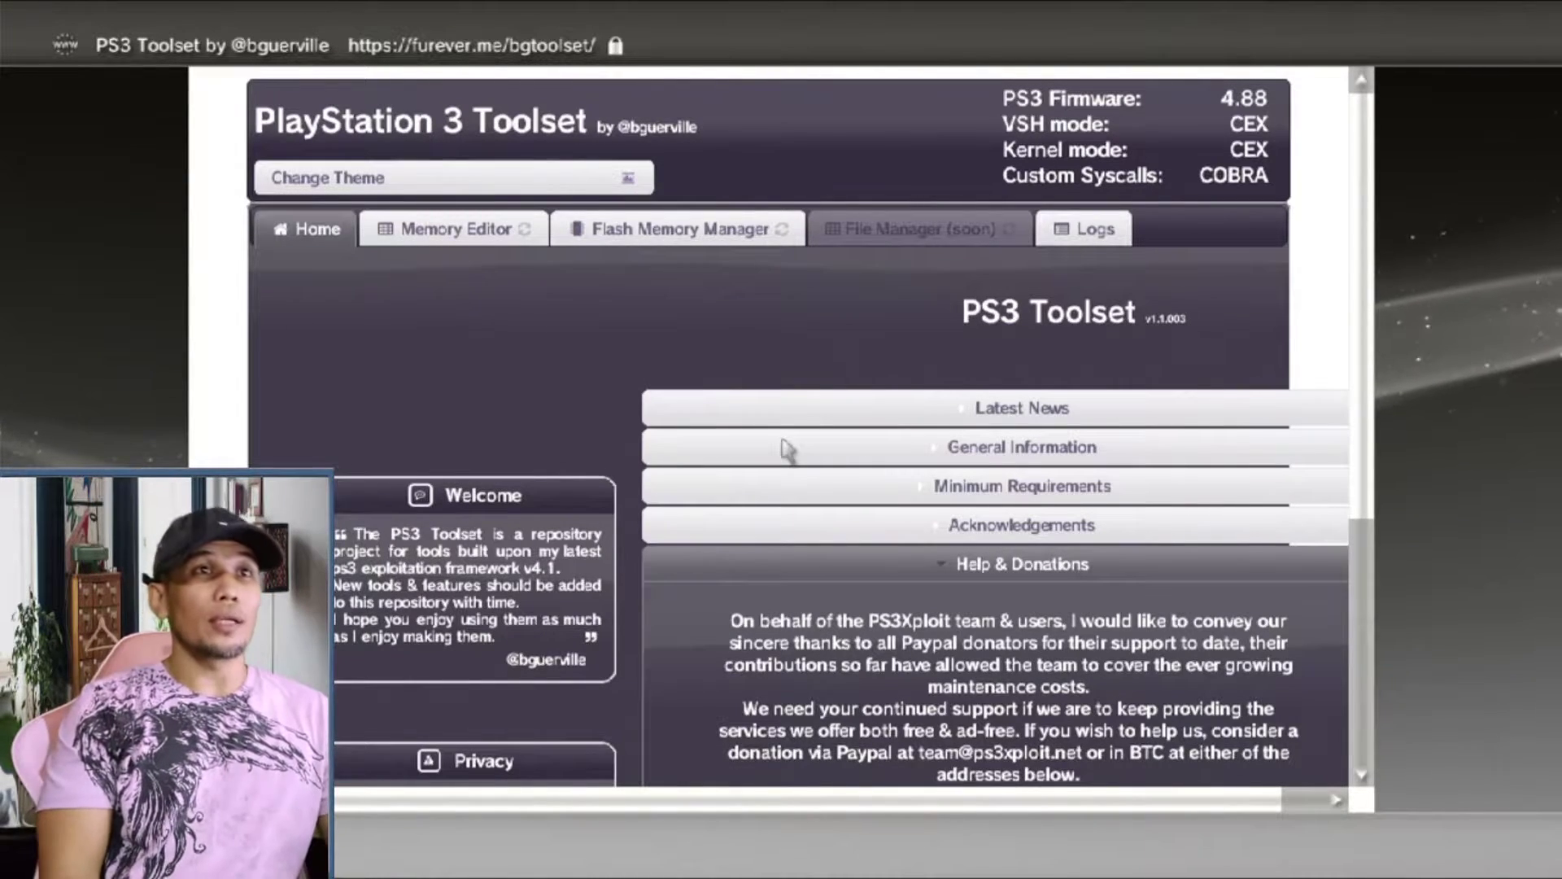
# - Save a flash memory backup from the Flash Memory Manager as dump.hex in /dev_usb000
pyautogui.click(785, 450)
pyautogui.click(742, 232)
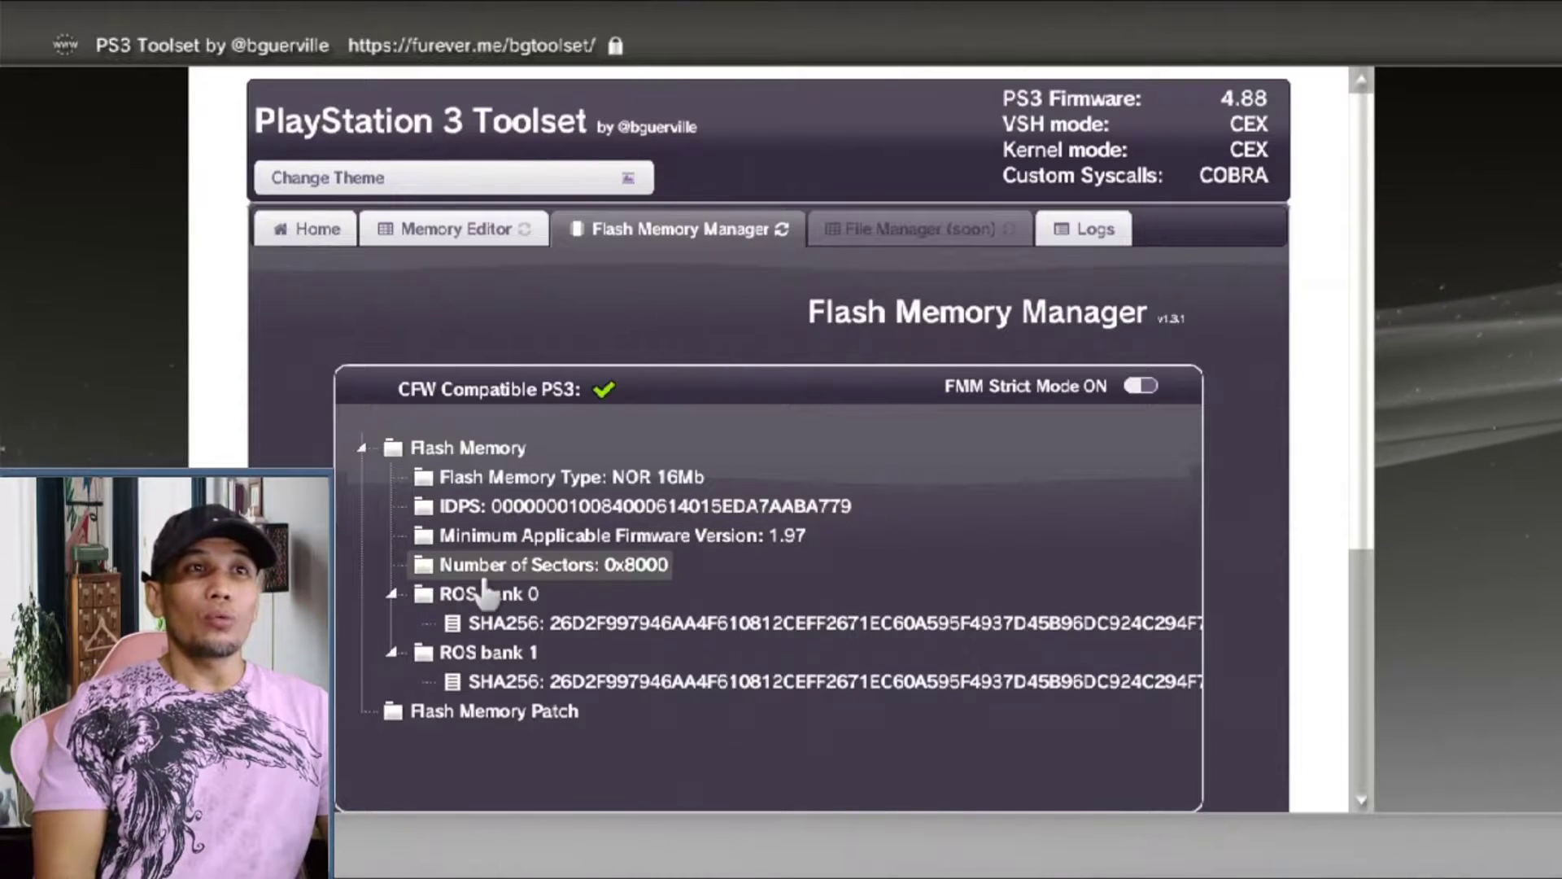
pyautogui.rightClick(396, 452)
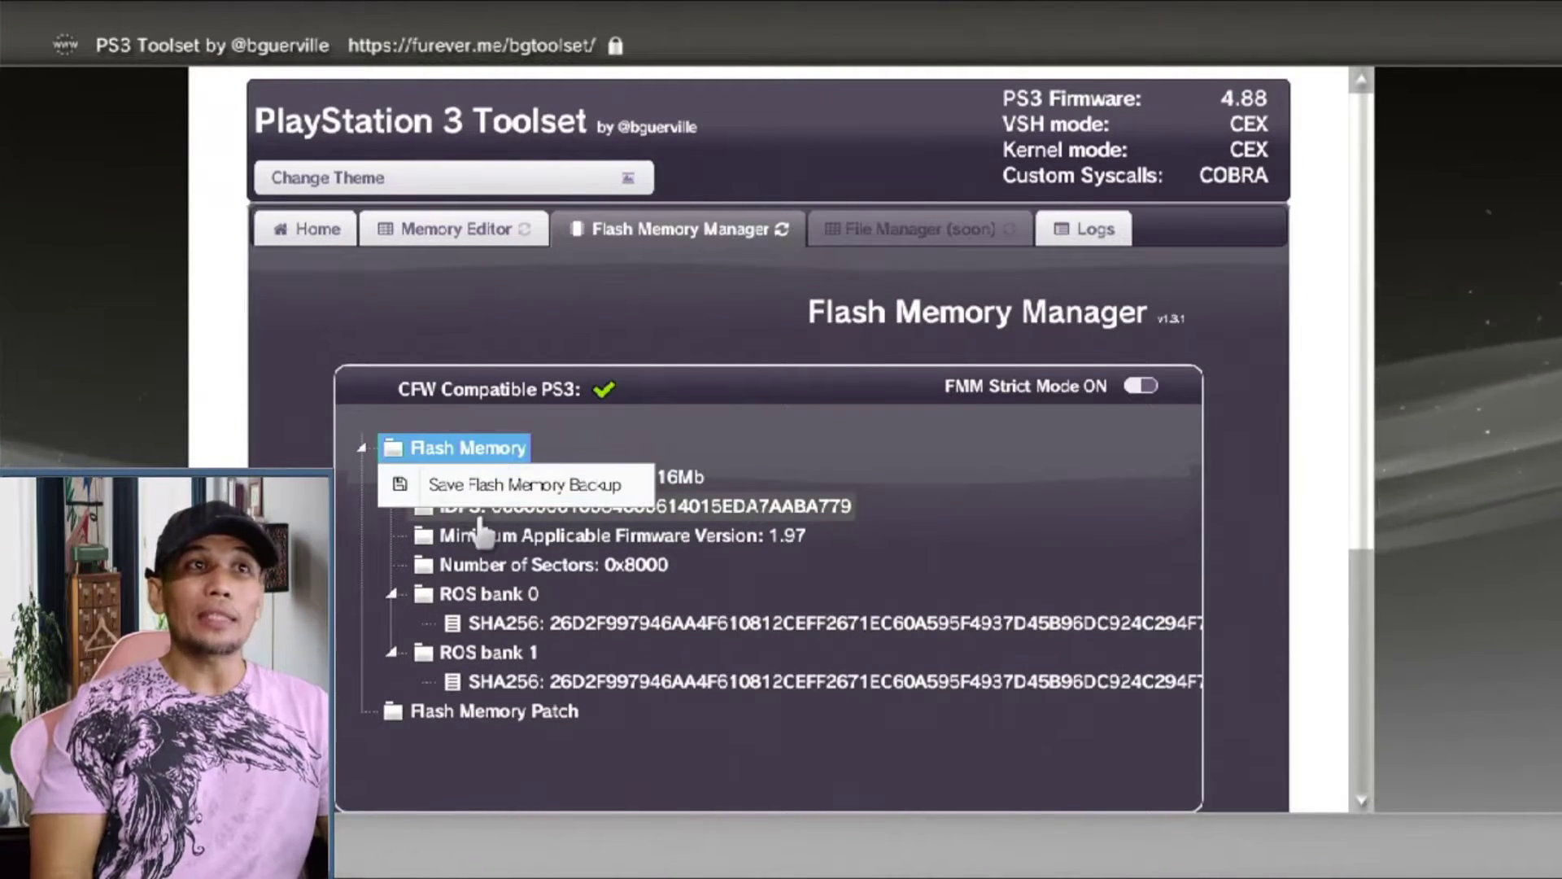
pyautogui.click(486, 486)
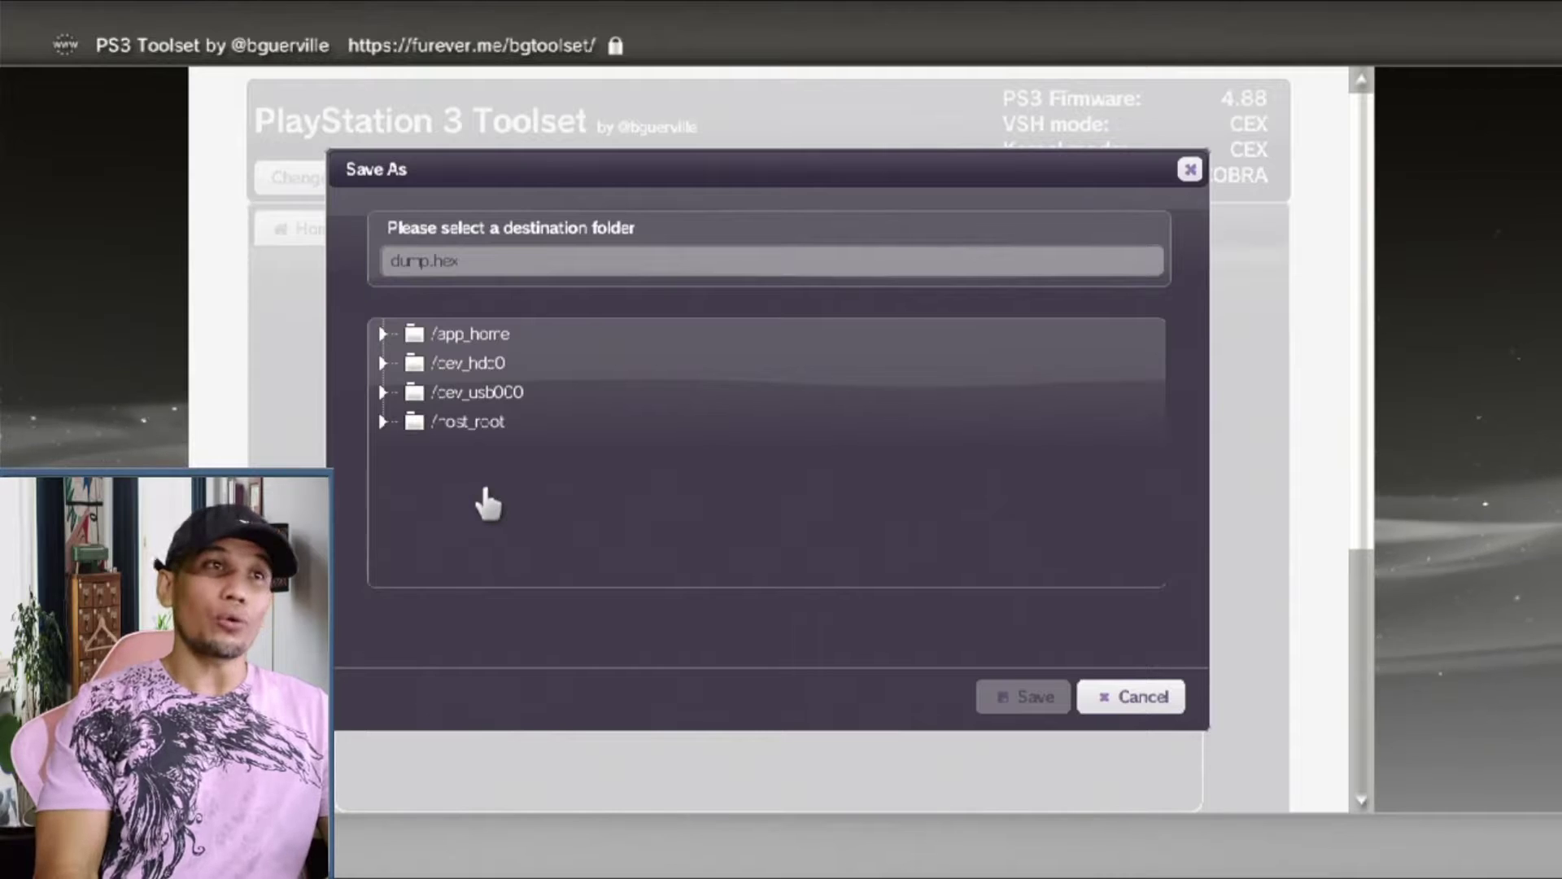
pyautogui.click(476, 392)
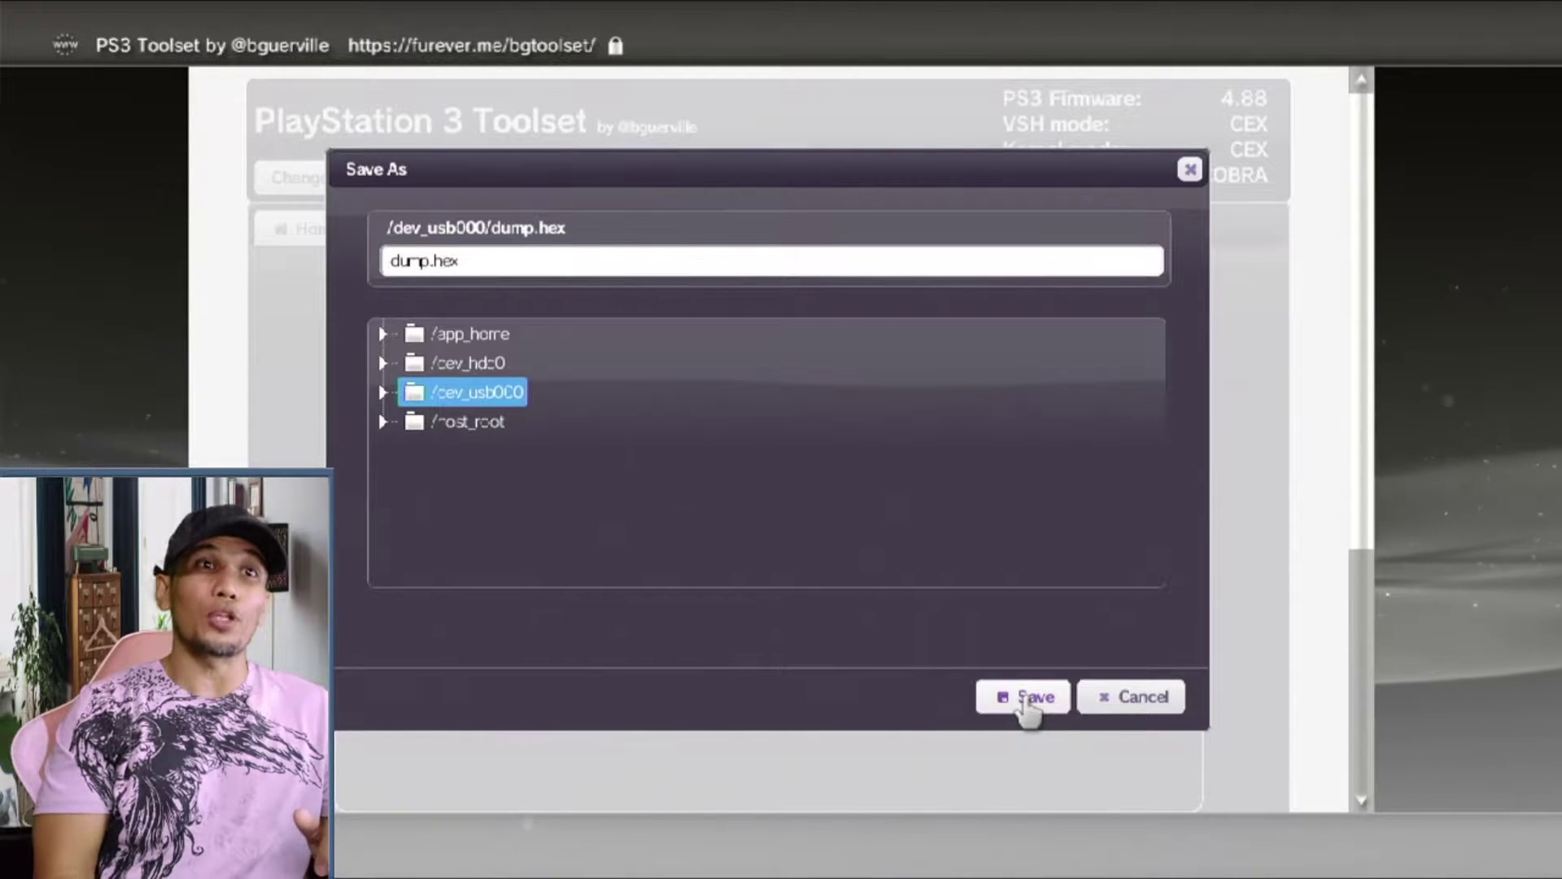
pyautogui.click(1030, 701)
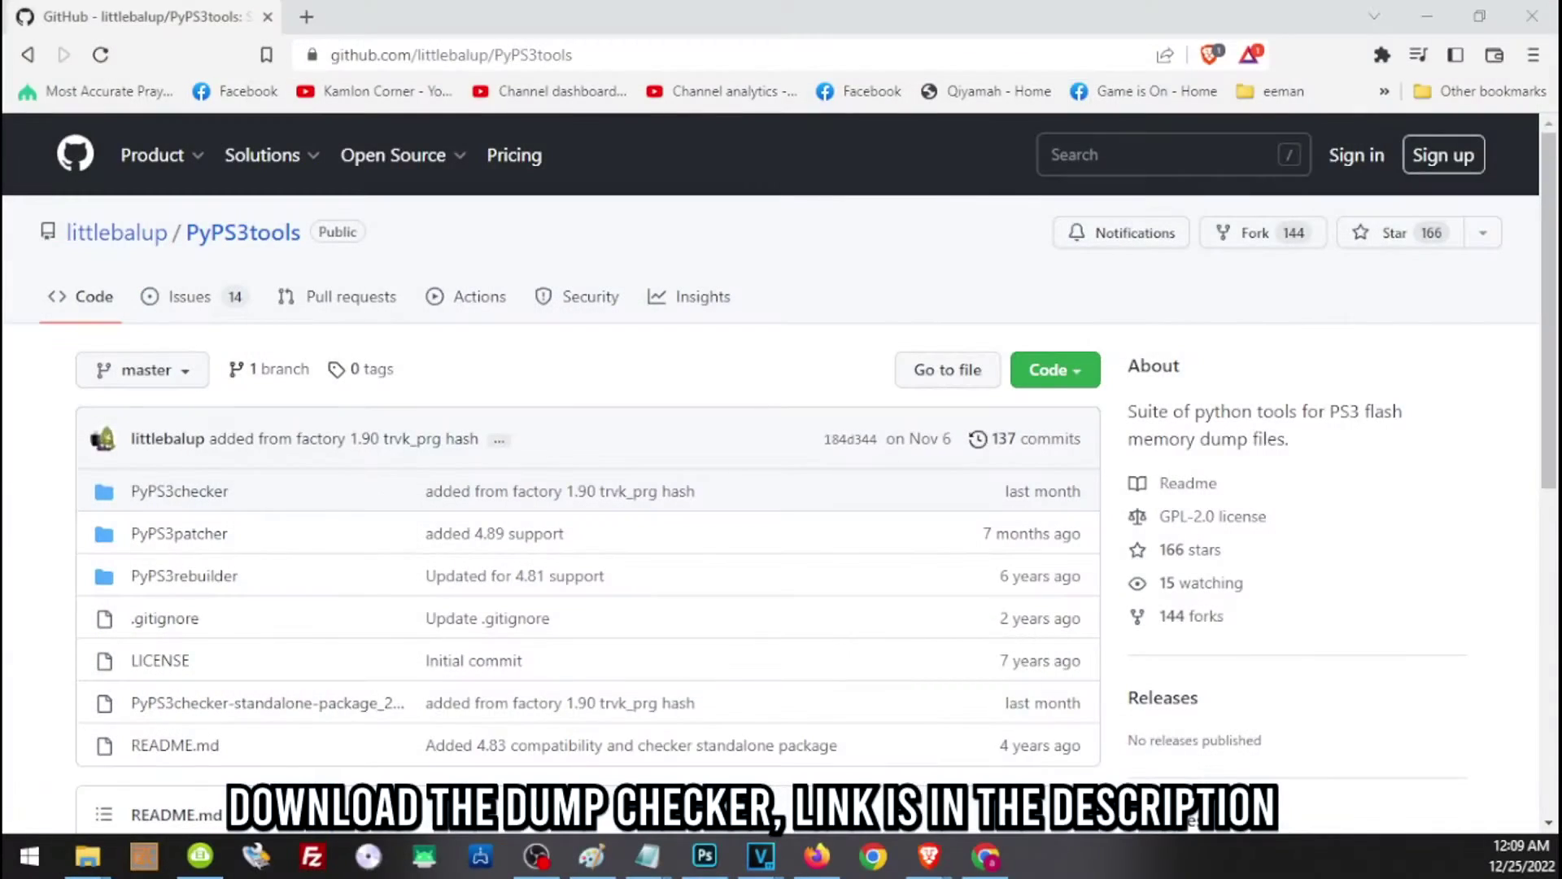
# - On the PC, download the littlebalup/PyPS3tools repository from GitHub as a ZIP file
pyautogui.click(1057, 368)
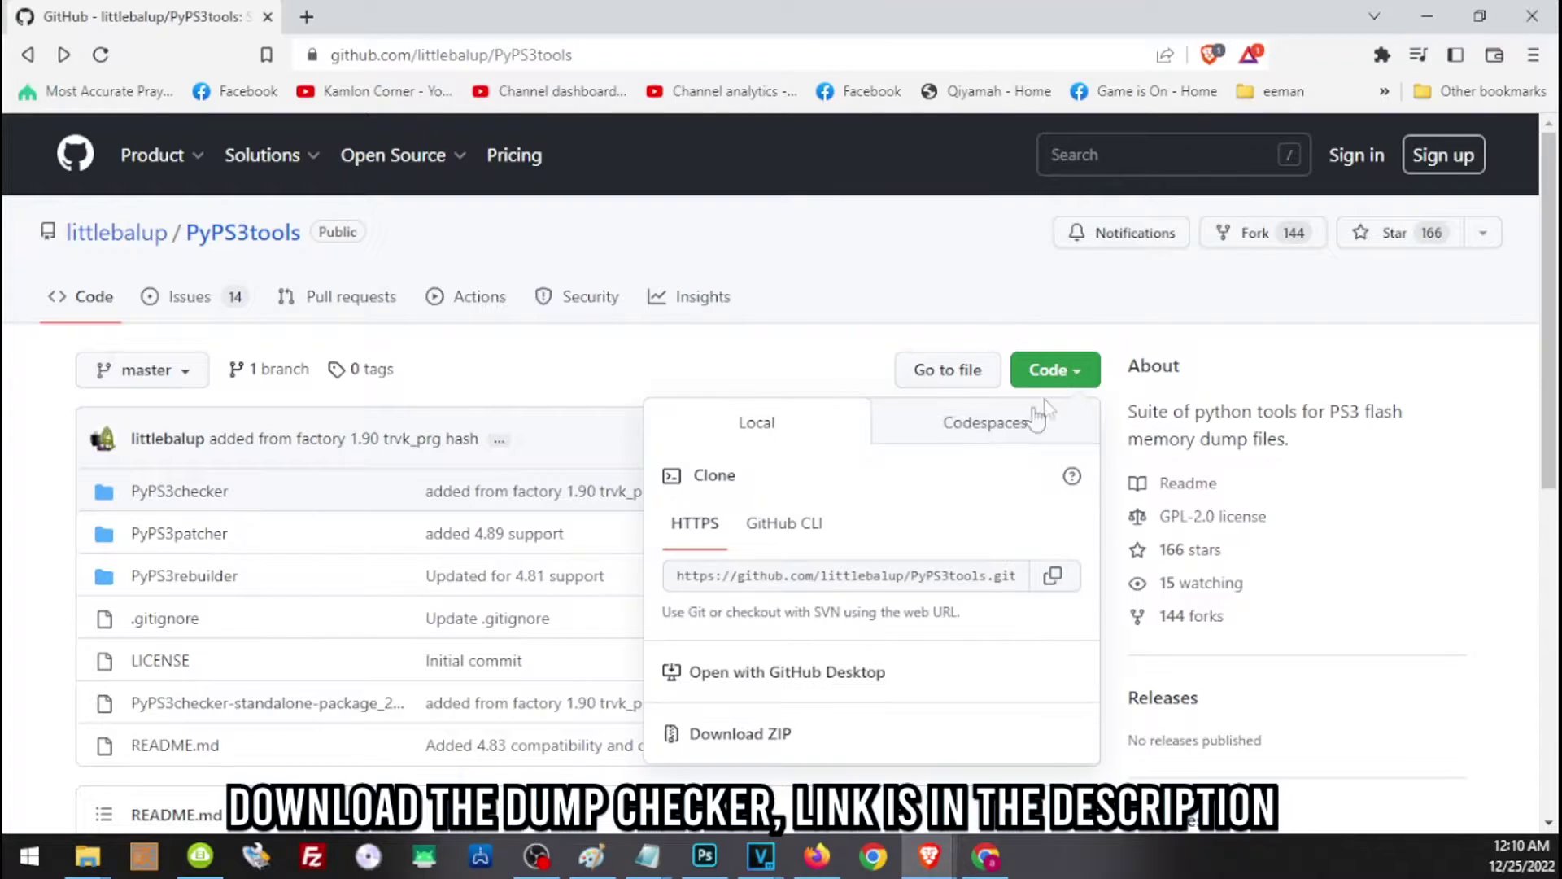
pyautogui.click(736, 735)
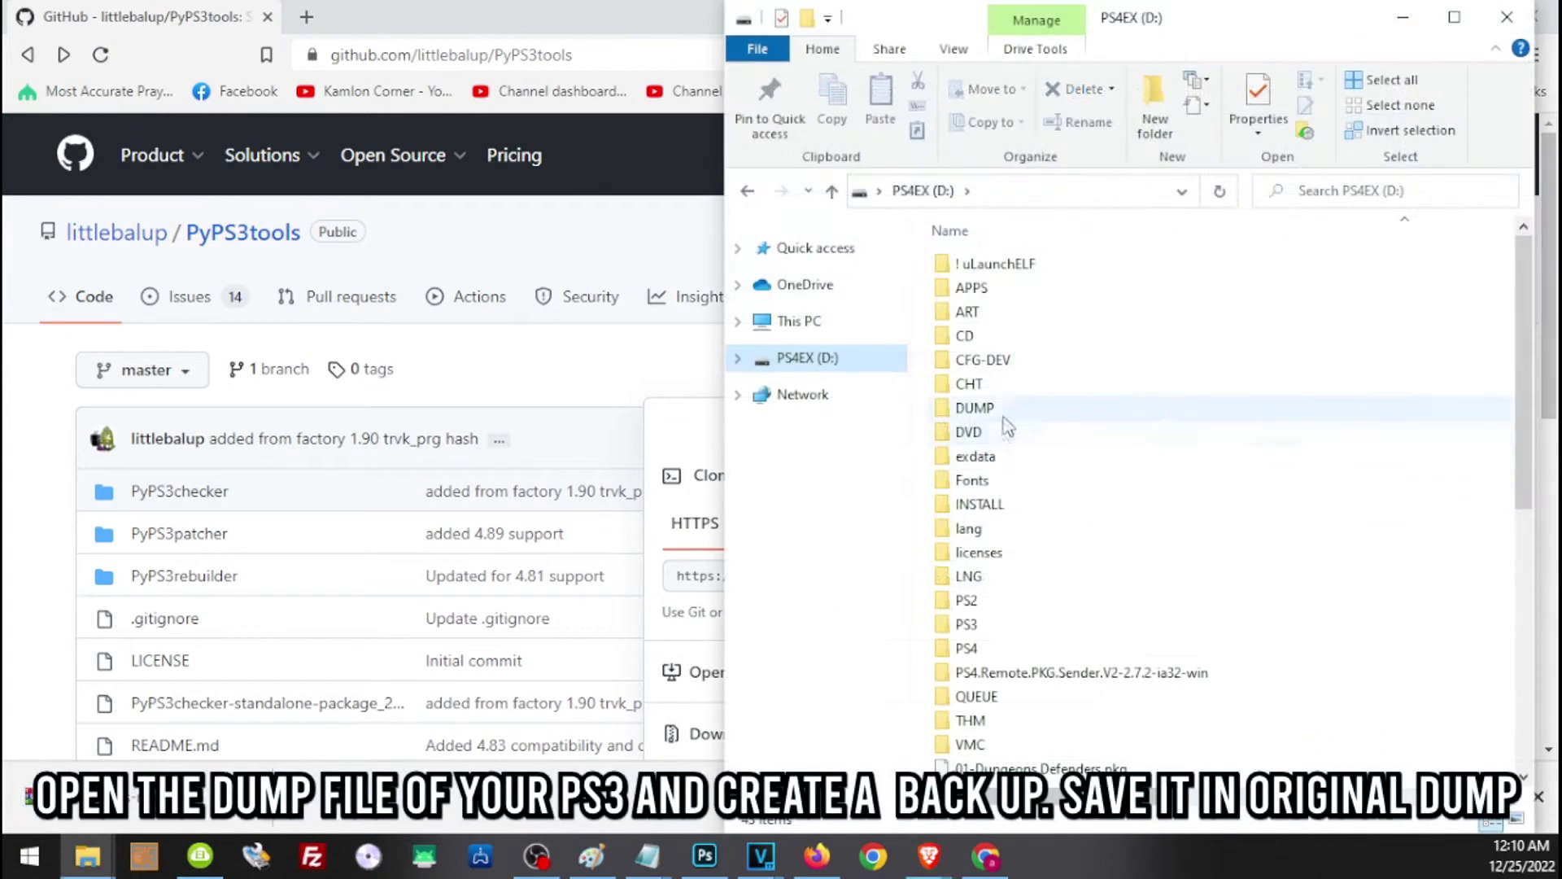
# - In File Explorer, copy dump.hex from the DUMP folder on drive D: into its Original dump subfolder and return to DUMP
pyautogui.click(1009, 411)
pyautogui.doubleClick(1009, 411)
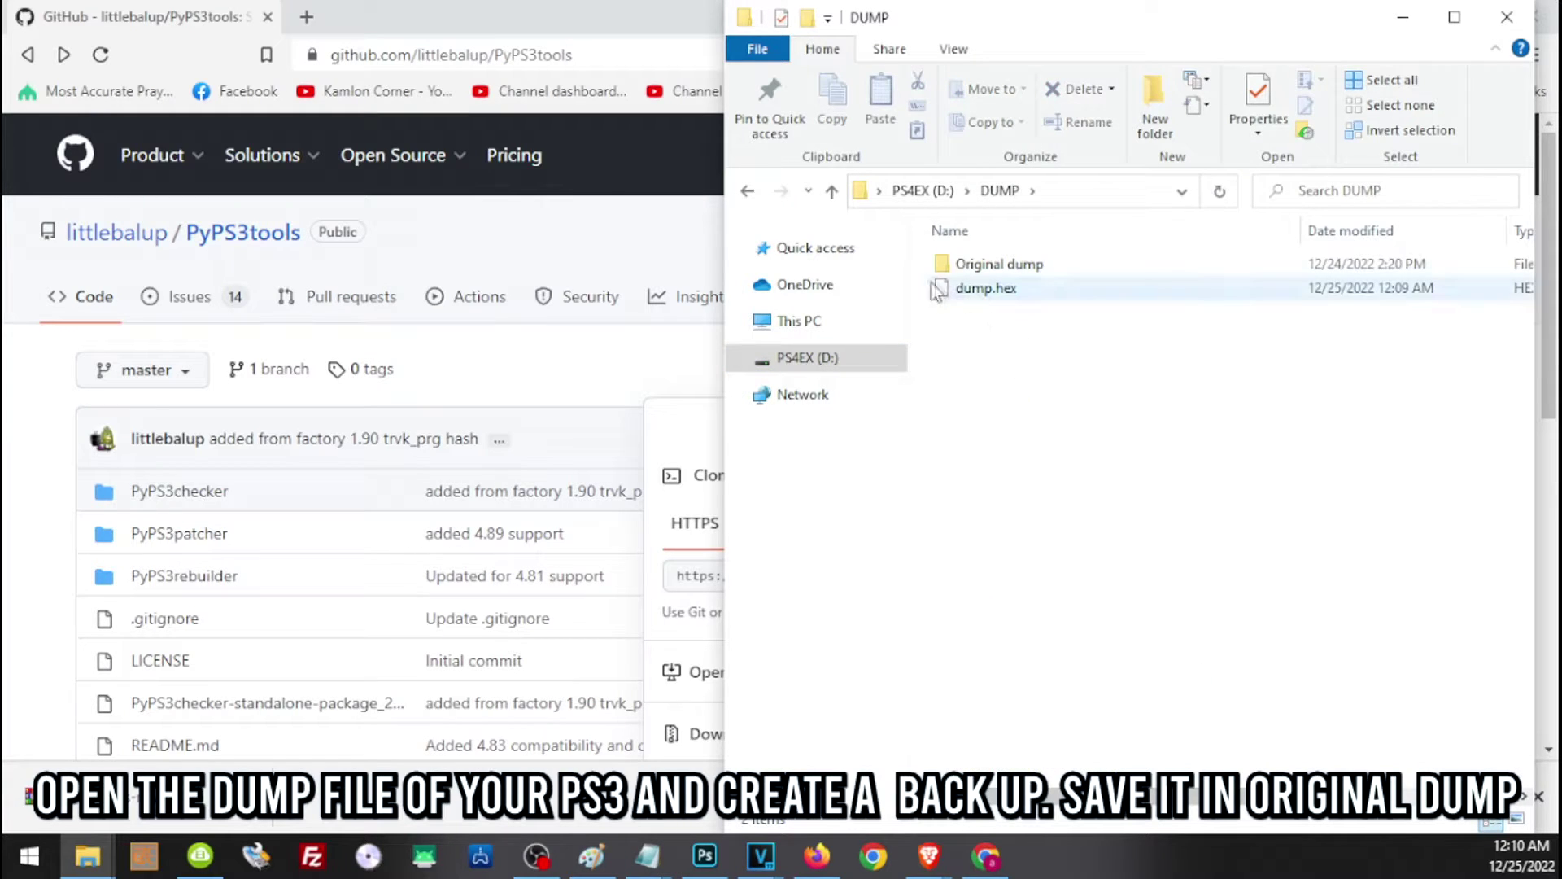
pyautogui.click(966, 290)
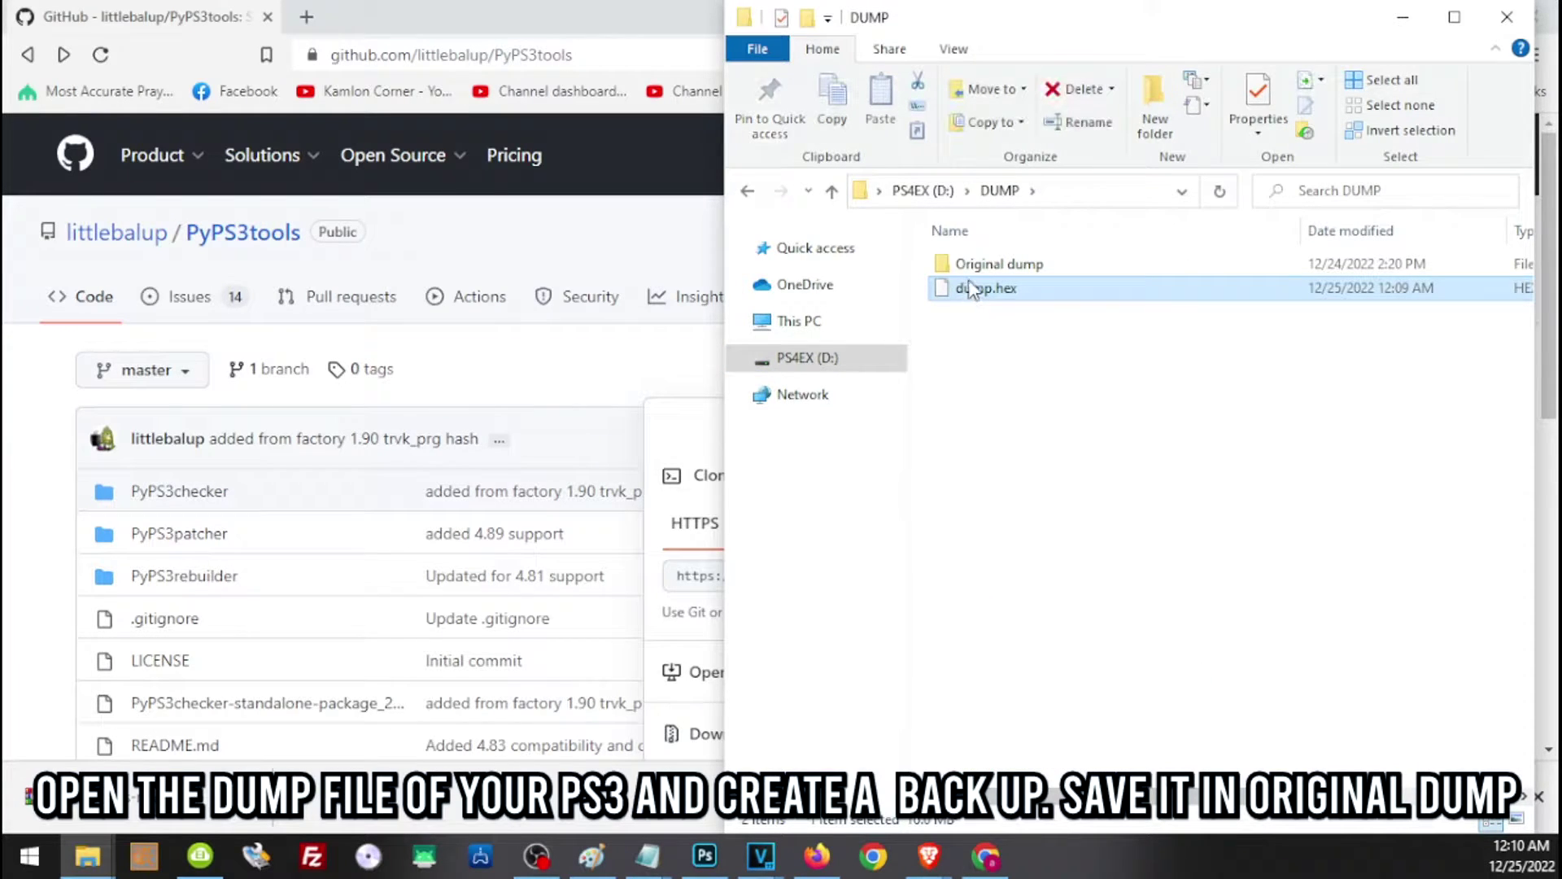
pyautogui.doubleClick(981, 265)
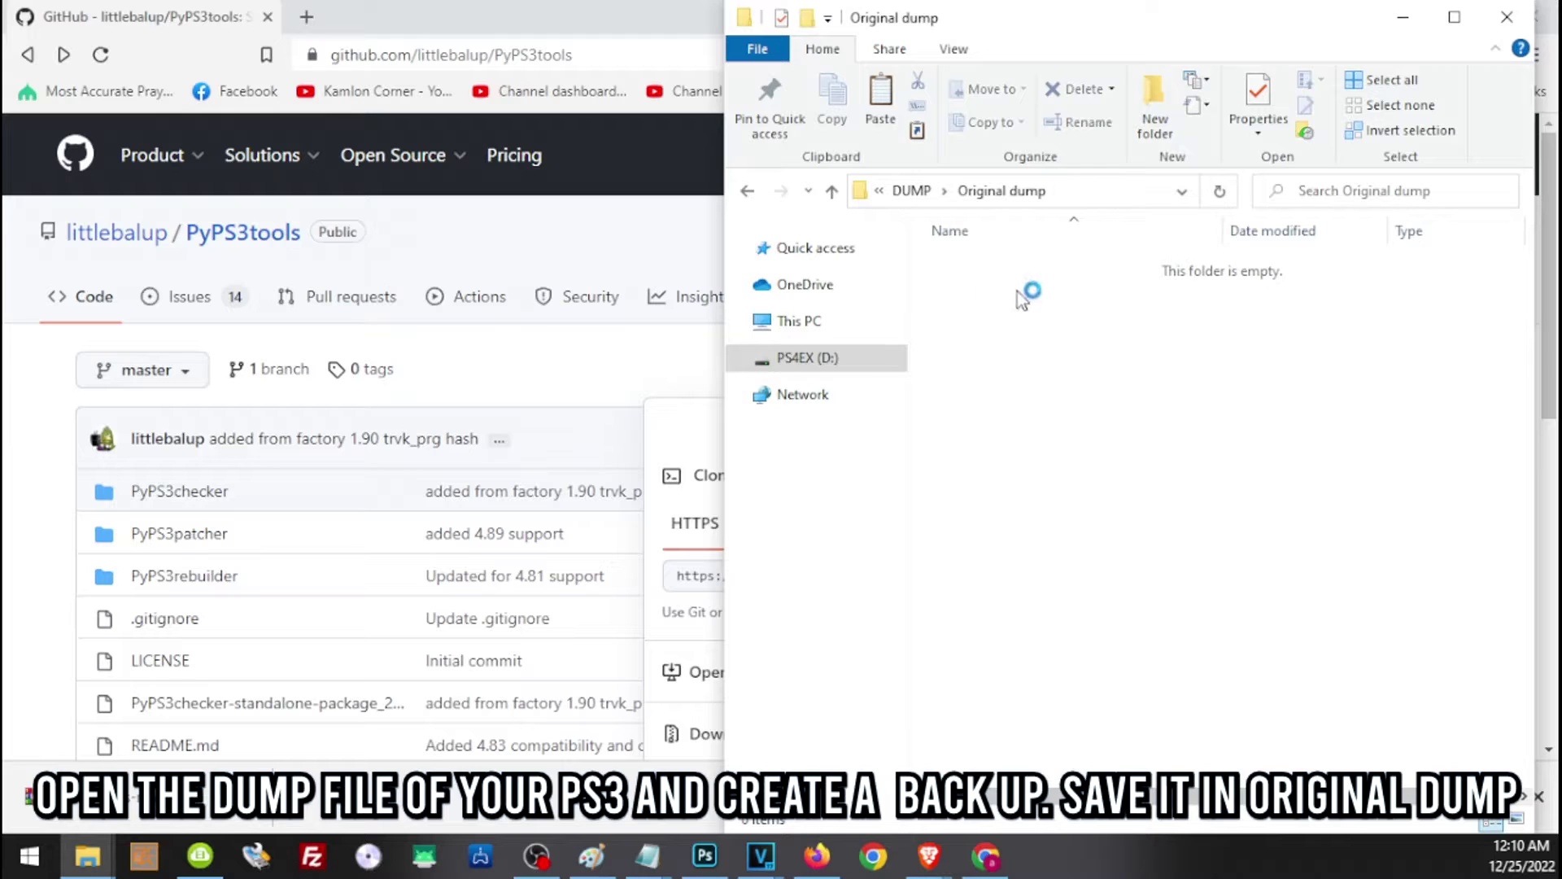
pyautogui.hotkey('ctrl', 'v')
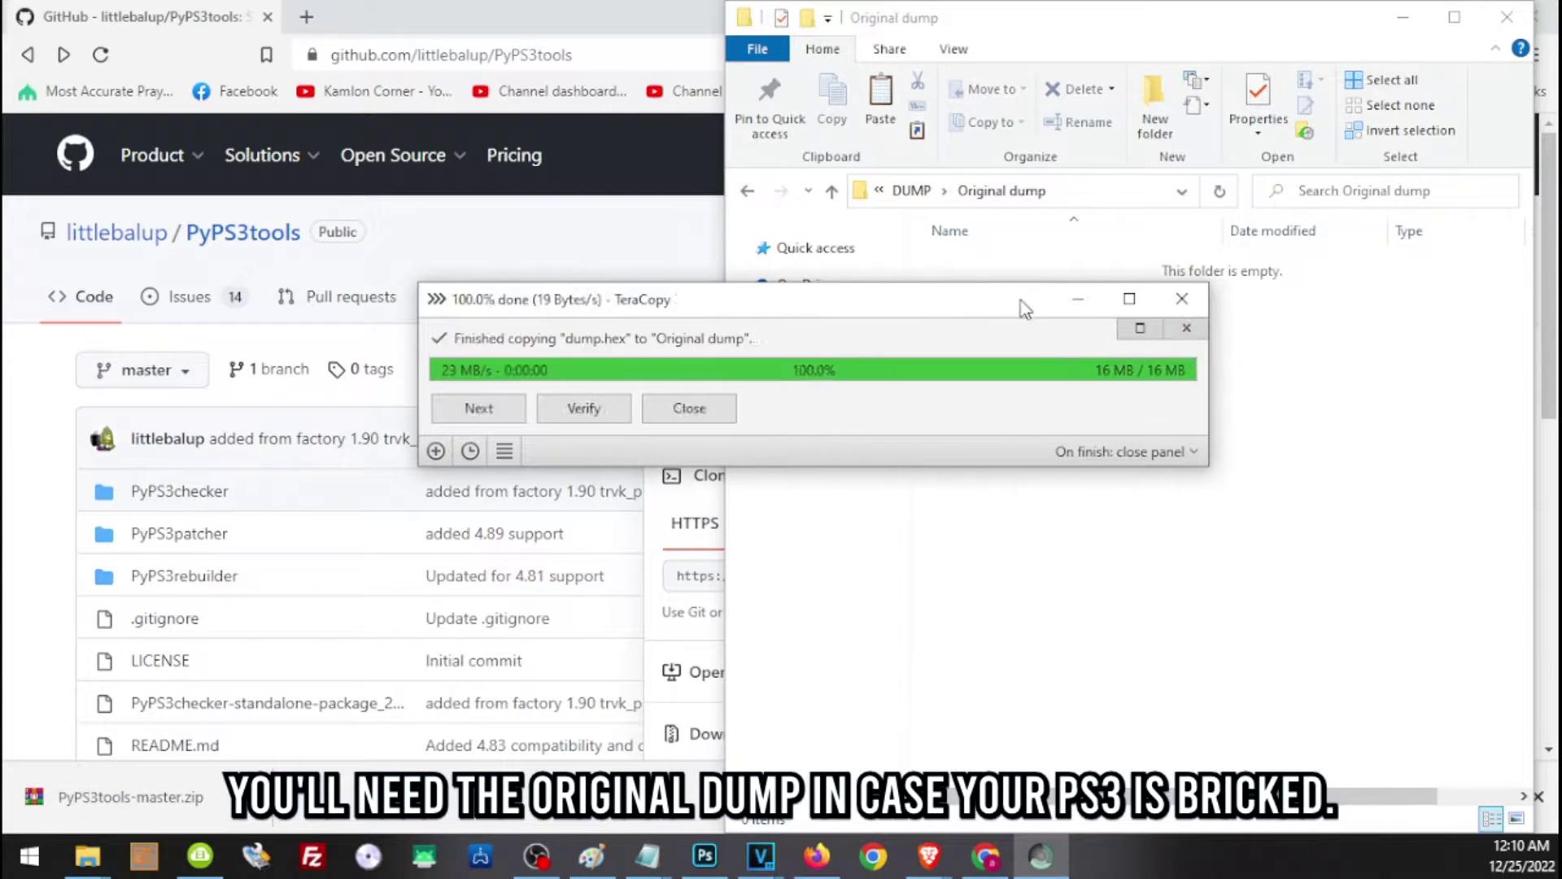
pyautogui.click(747, 192)
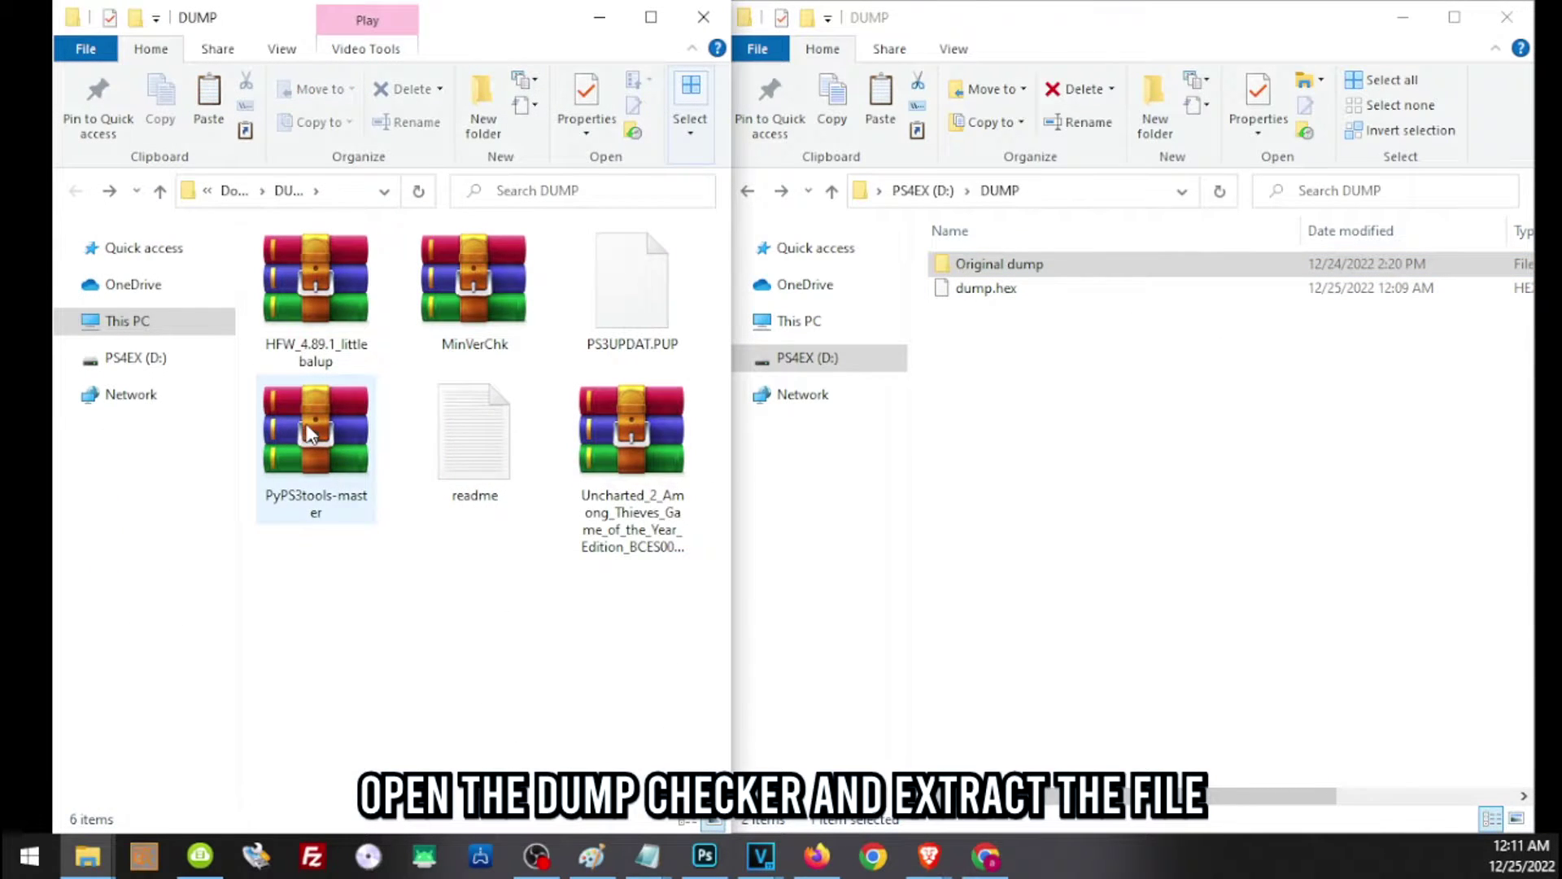
# - Extract PyPS3tools-master in place, then extract the PyPS3checker-standalone-package_2022-05-11_214232 archive inside it to its own folder
pyautogui.click(307, 434)
pyautogui.rightClick(307, 434)
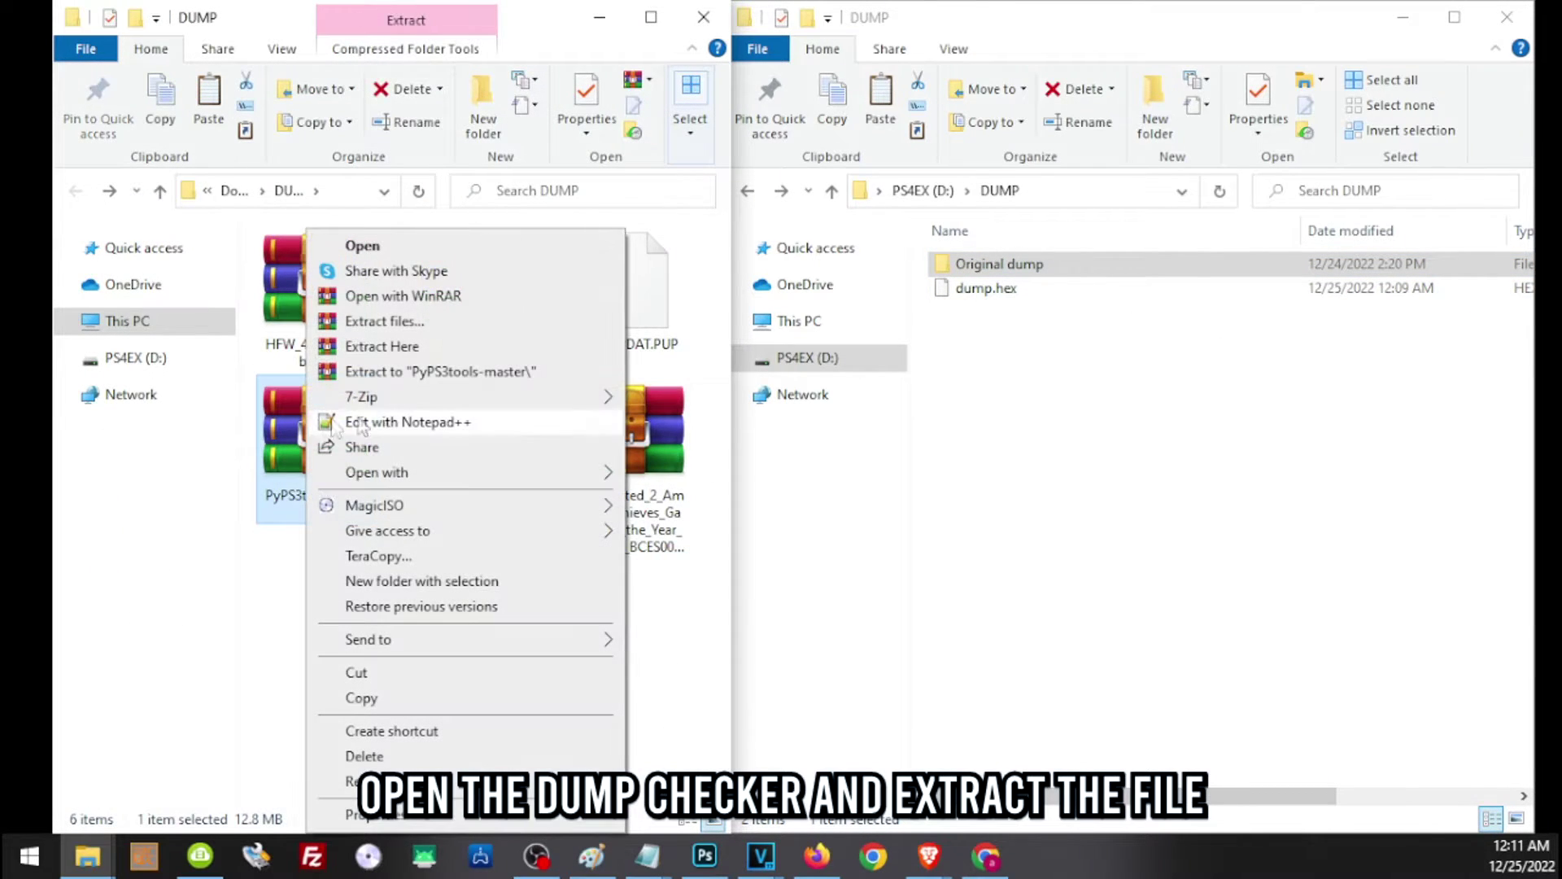
pyautogui.click(381, 350)
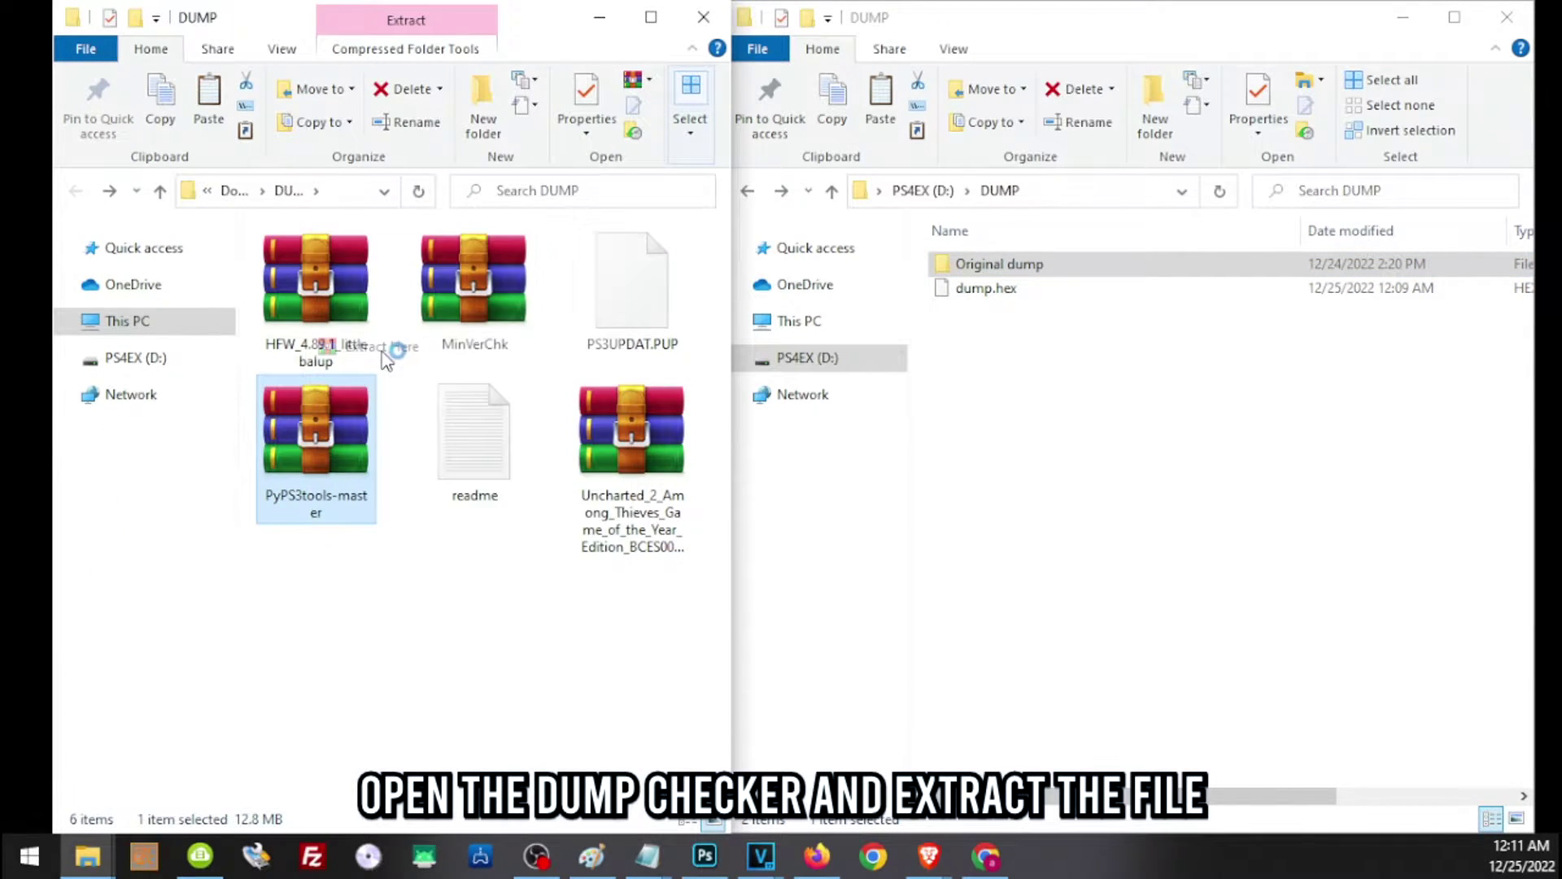
pyautogui.doubleClick(315, 285)
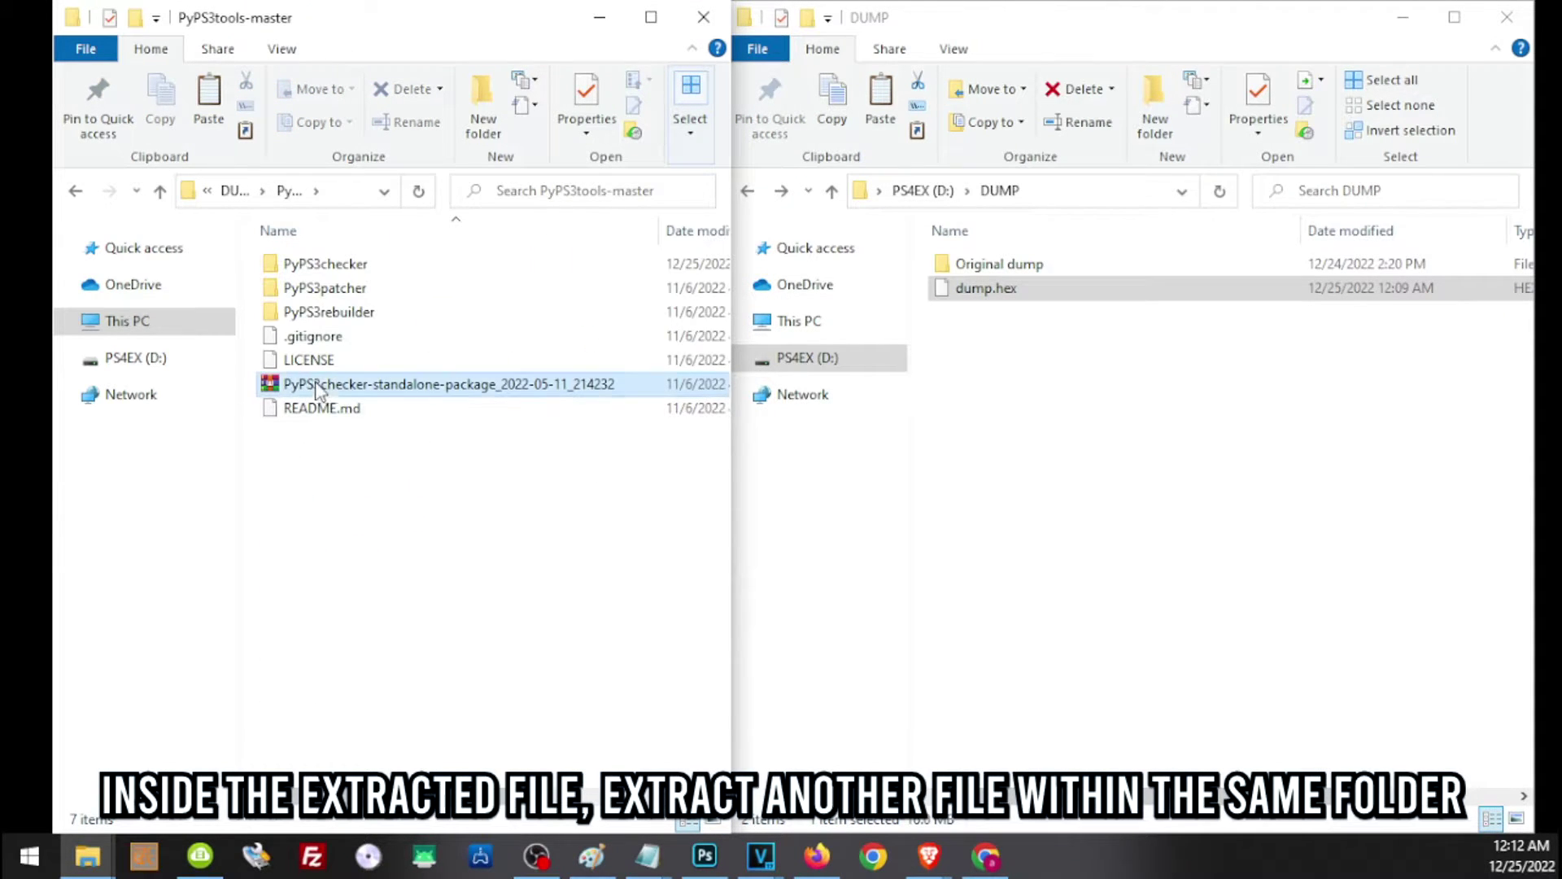
pyautogui.rightClick(318, 387)
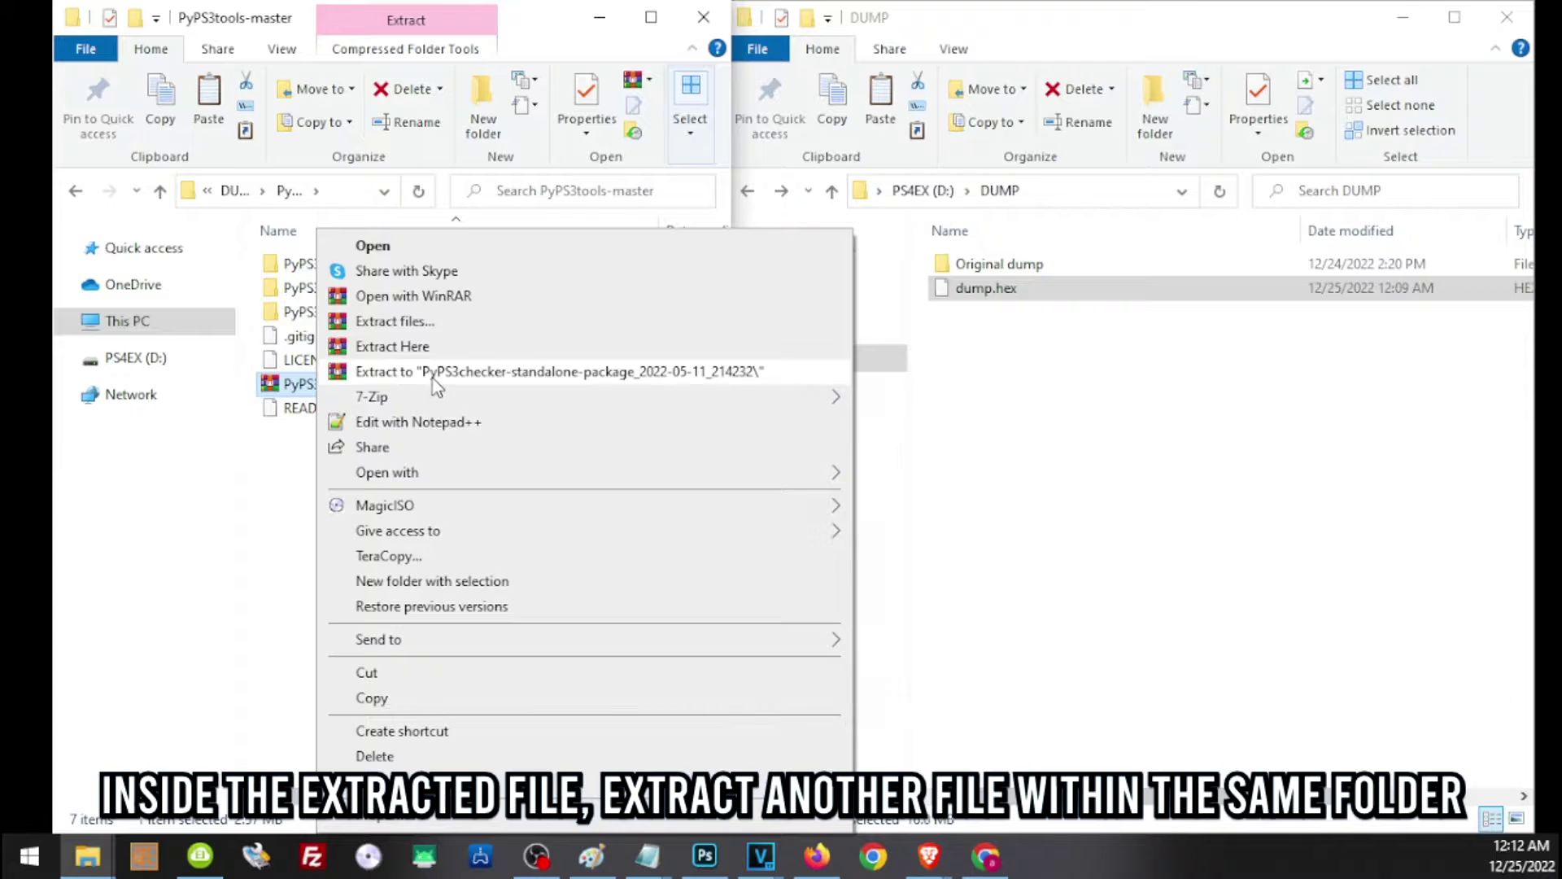
pyautogui.click(433, 374)
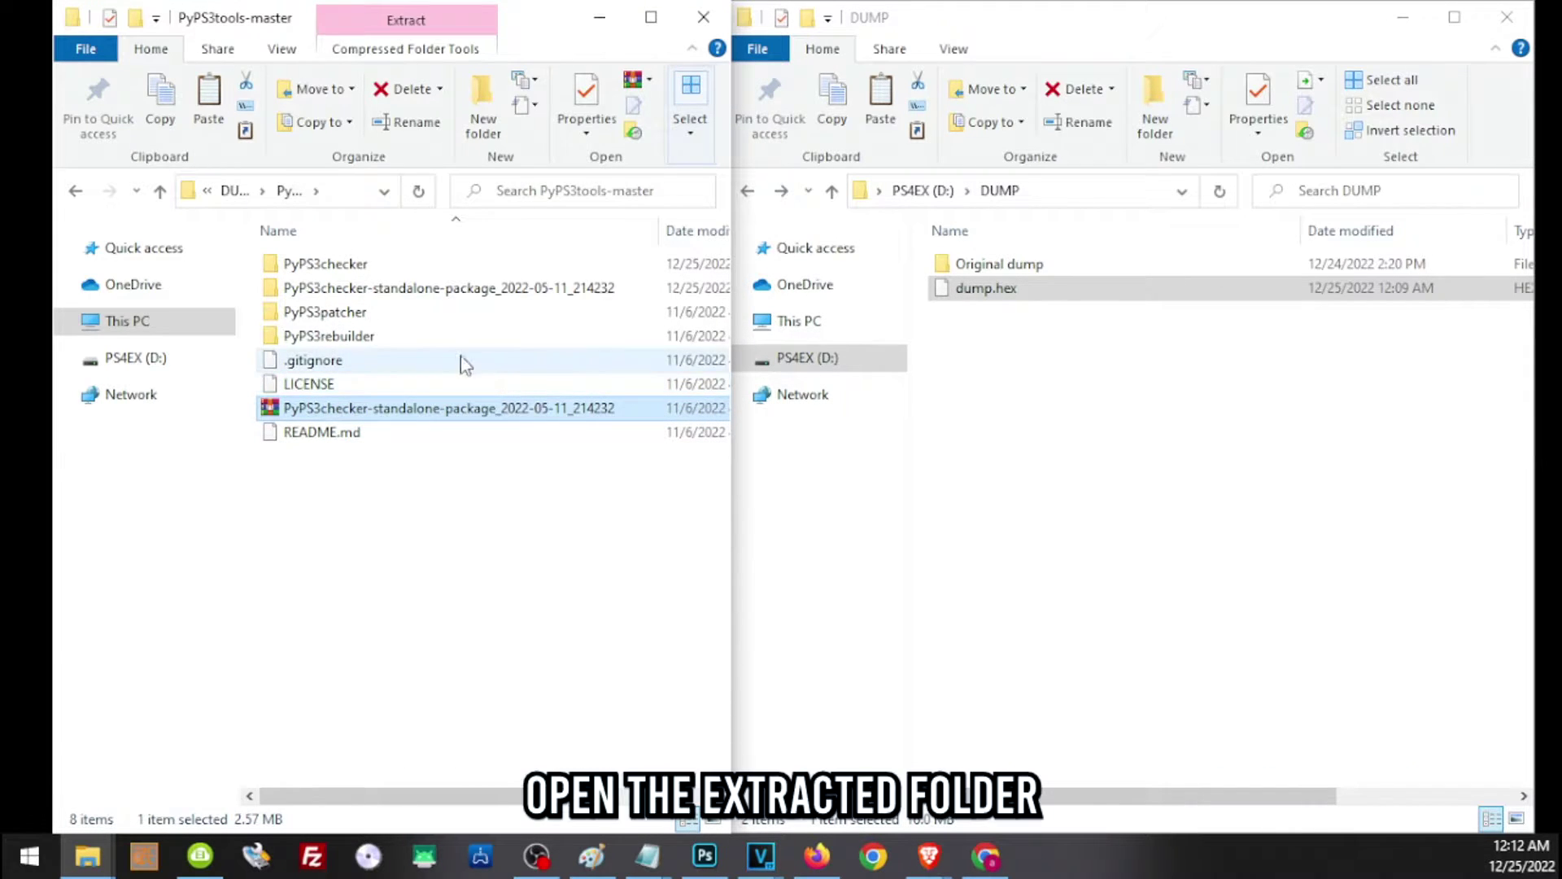
# - Open the extracted PyPS3checker standalone package folder and run dump.hex through the drag&drop_your_dump_here batch file
pyautogui.doubleClick(423, 293)
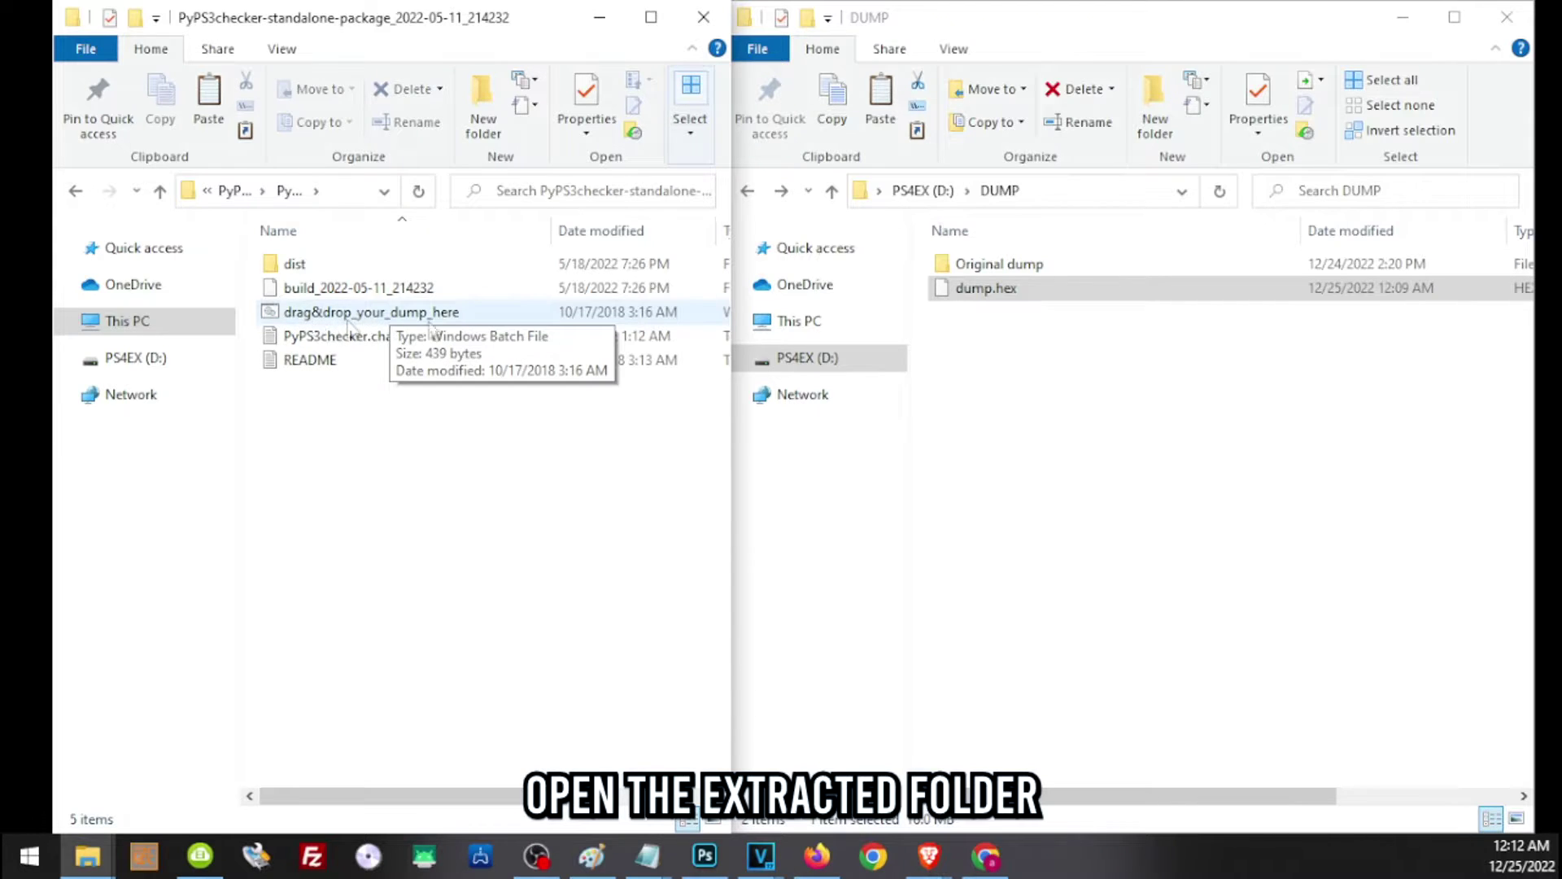
pyautogui.click(967, 300)
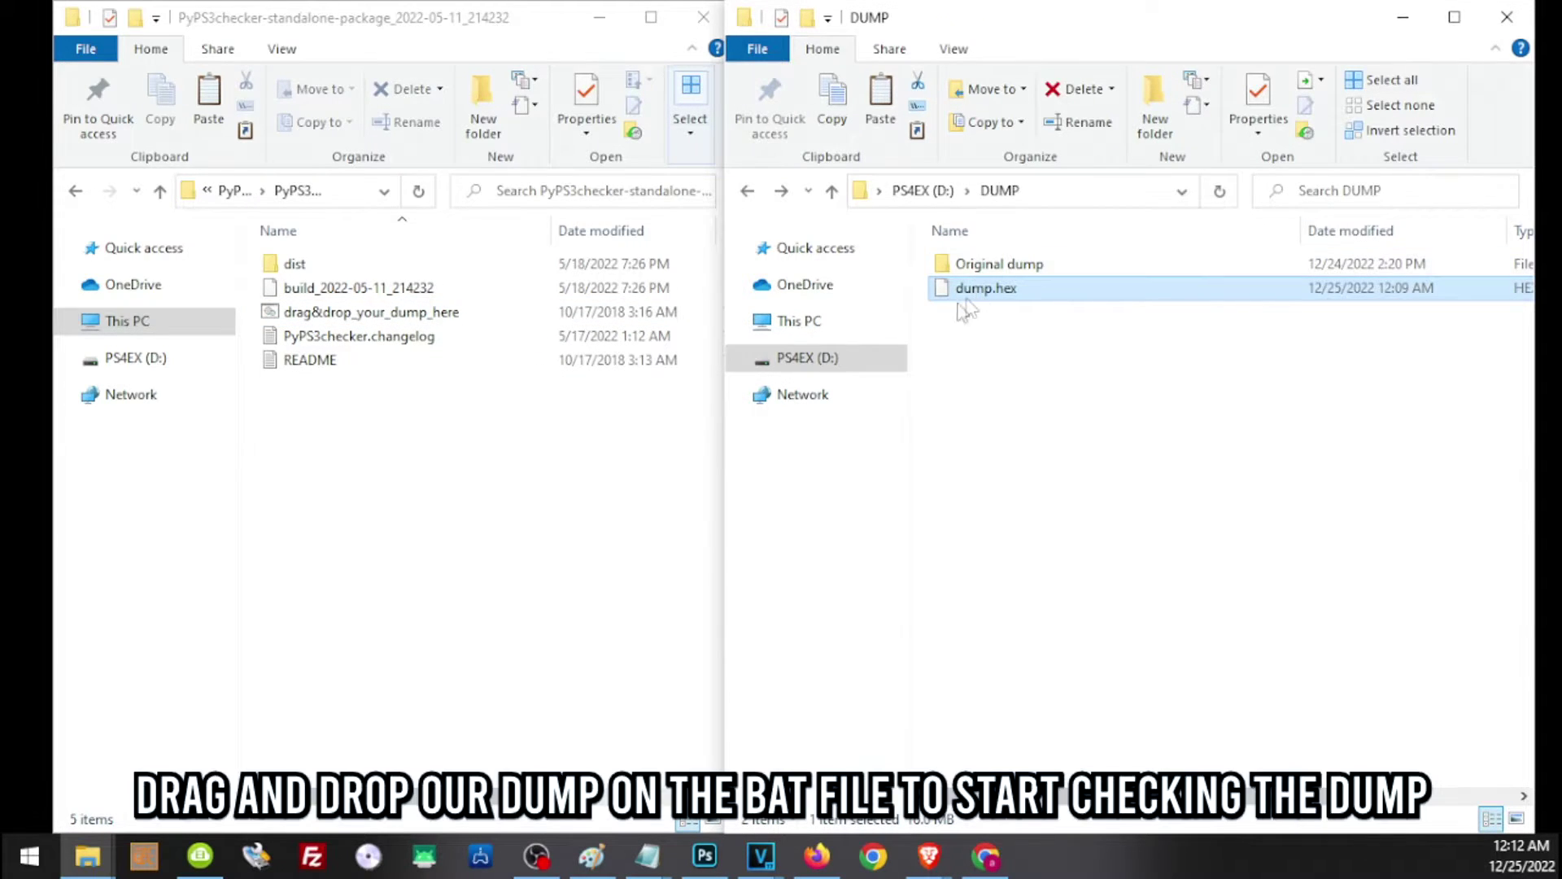
pyautogui.moveTo(1008, 293); pyautogui.dragTo(313, 314)
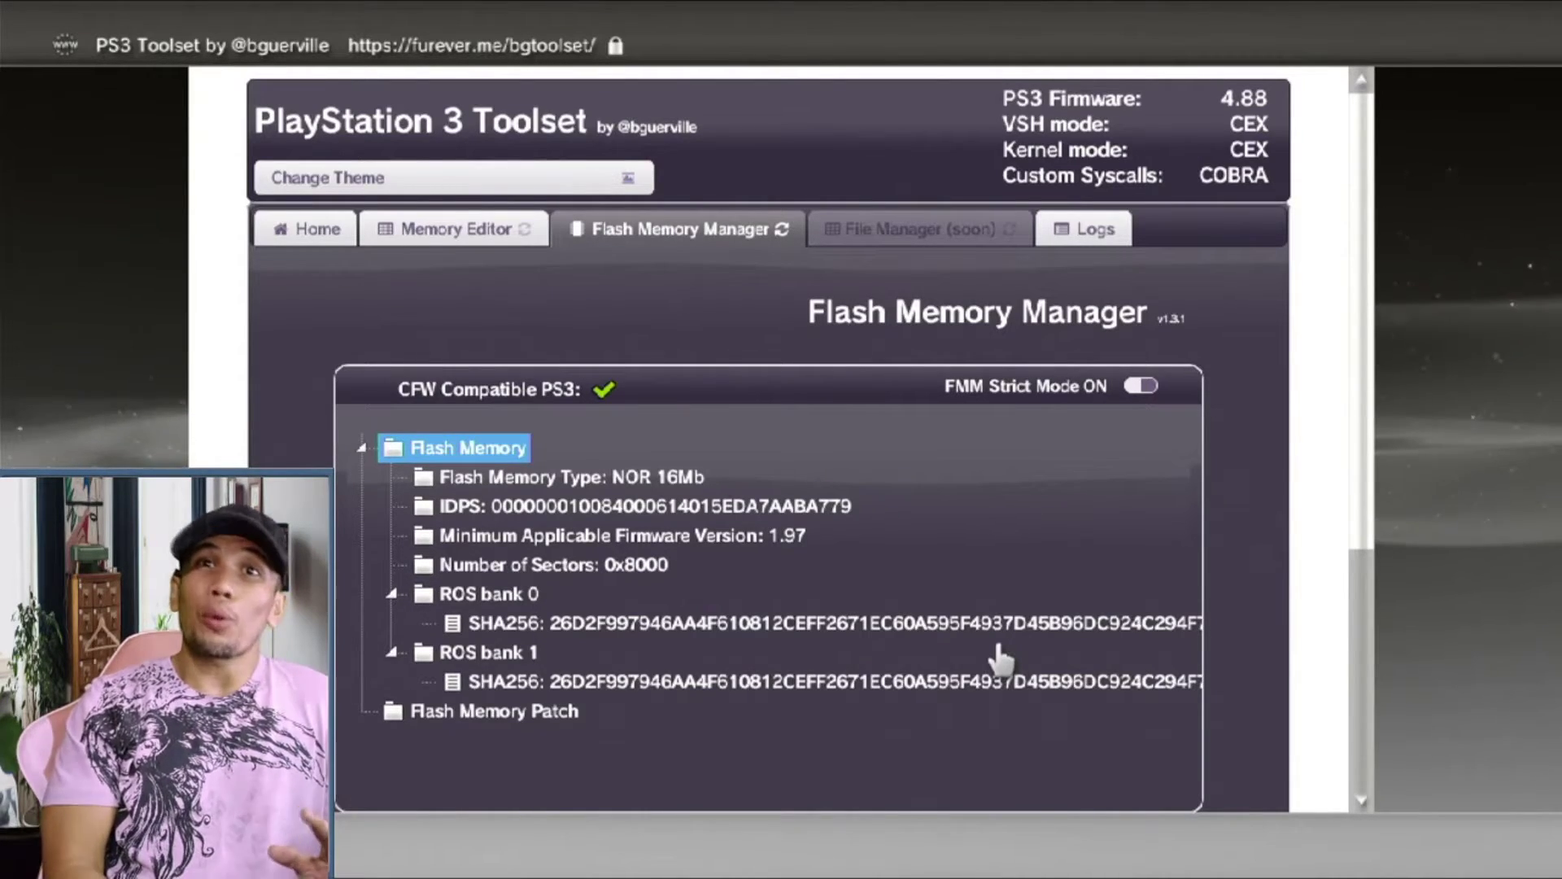
# - Back in the PS3 Toolset's Flash Memory Manager, load the flash memory patch via HTTPS and dismiss the progress dialog
pyautogui.rightClick(473, 716)
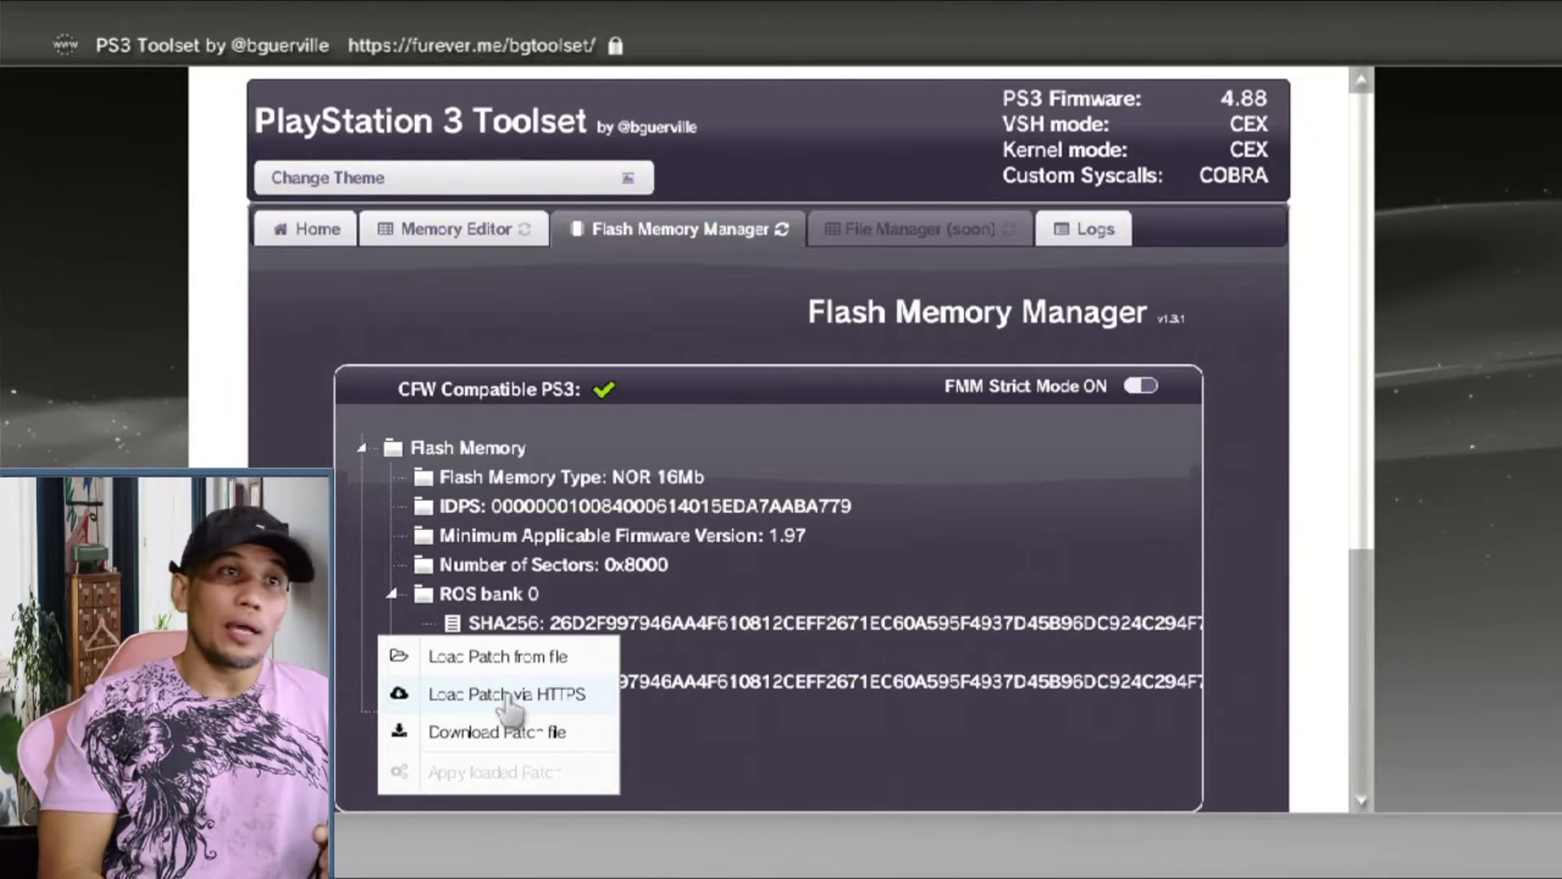
pyautogui.click(506, 693)
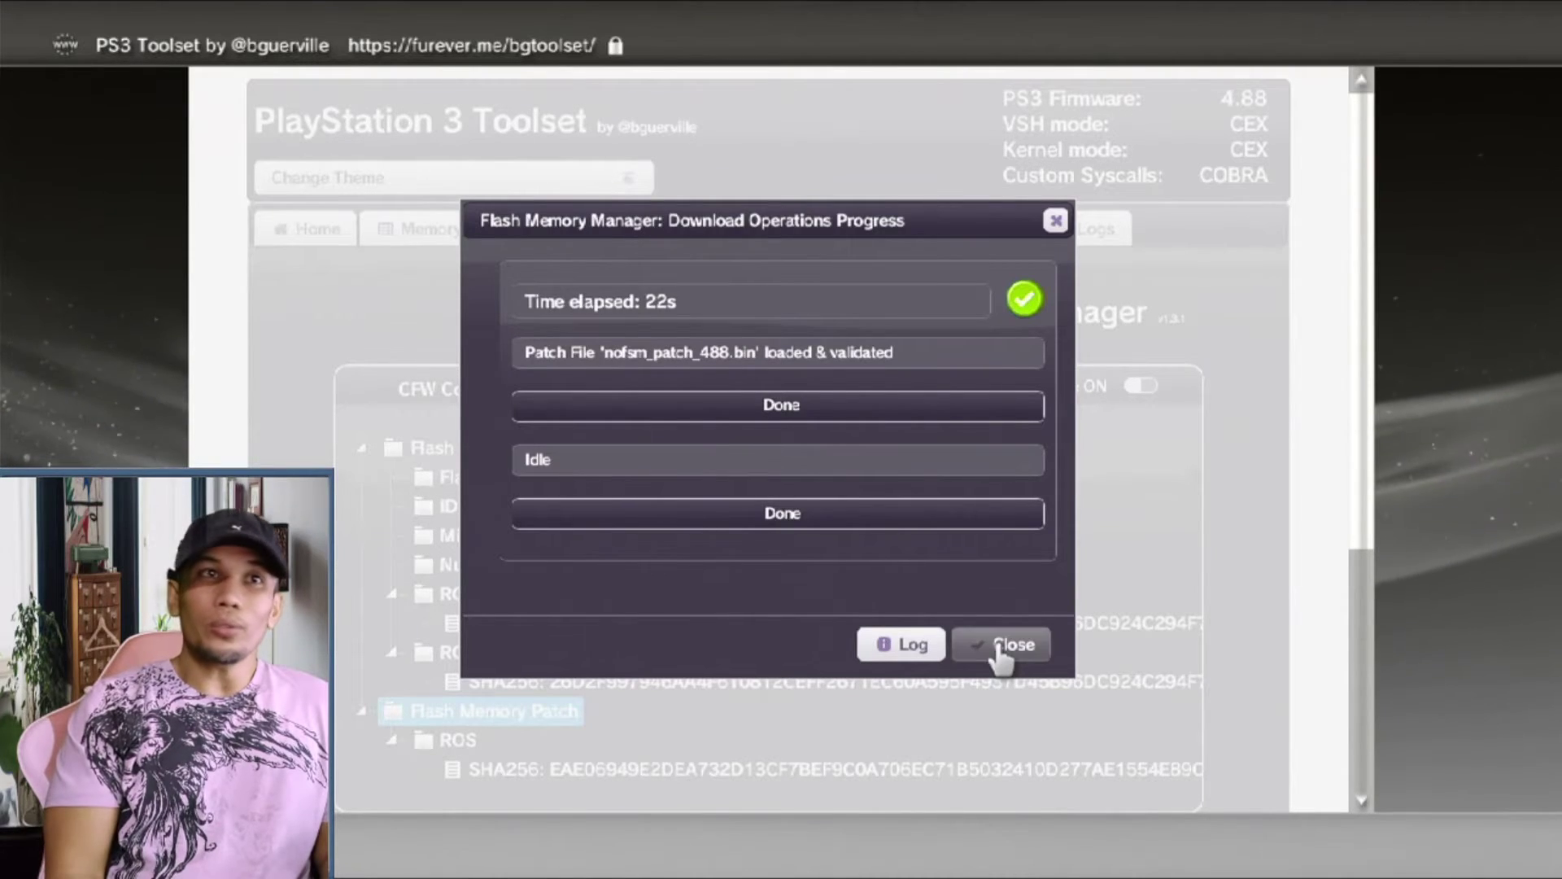
pyautogui.click(998, 647)
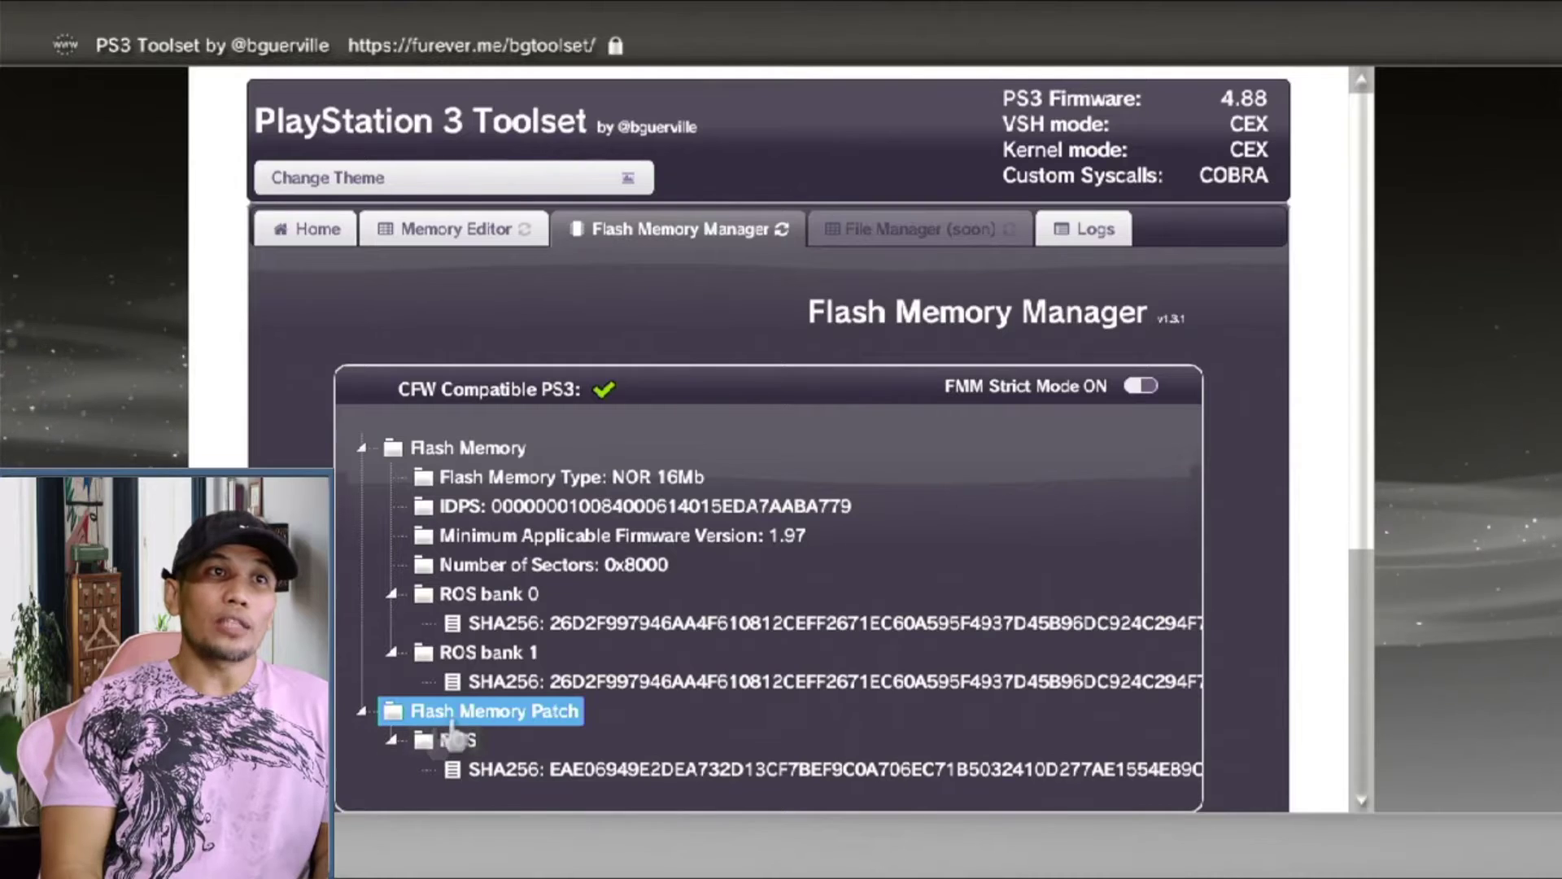
# - Start applying the loaded flash memory patch to the PS3
pyautogui.rightClick(397, 714)
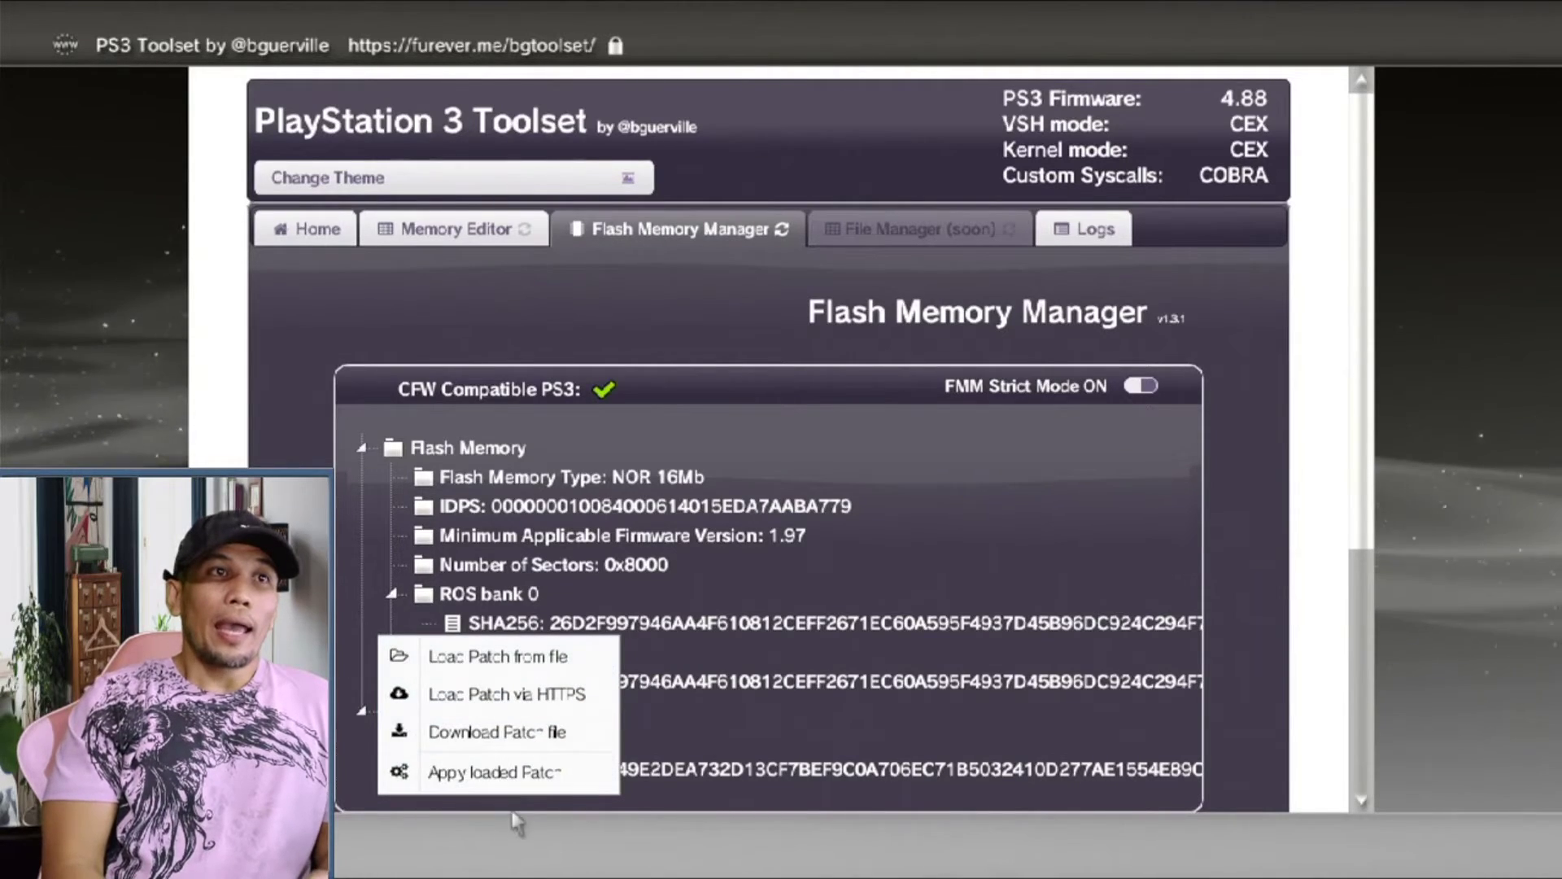
pyautogui.scroll(-1, 508, 805)
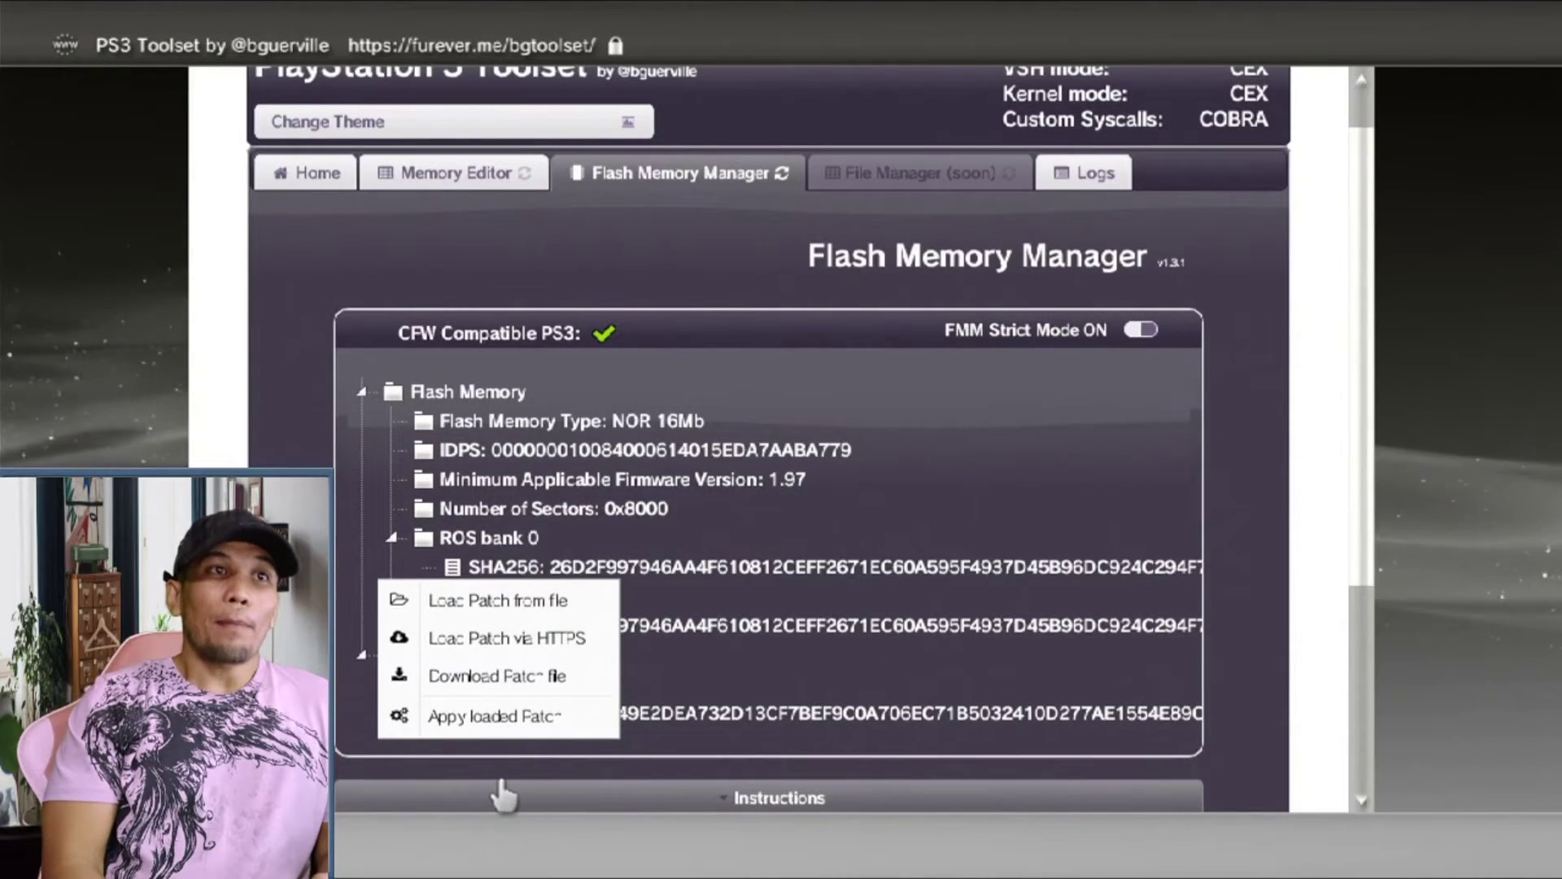
pyautogui.click(497, 718)
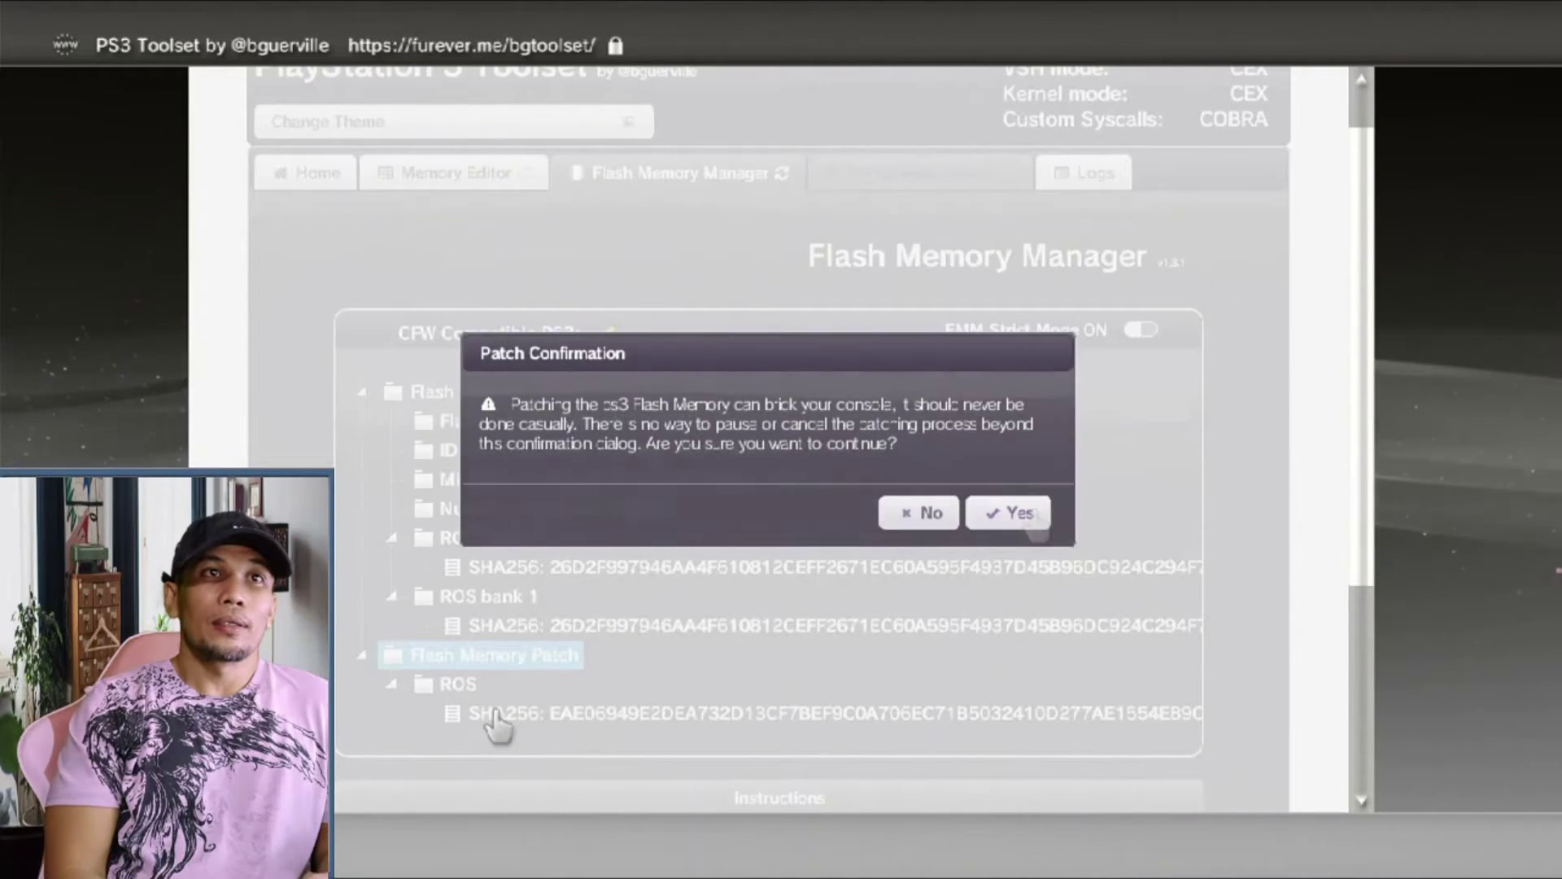